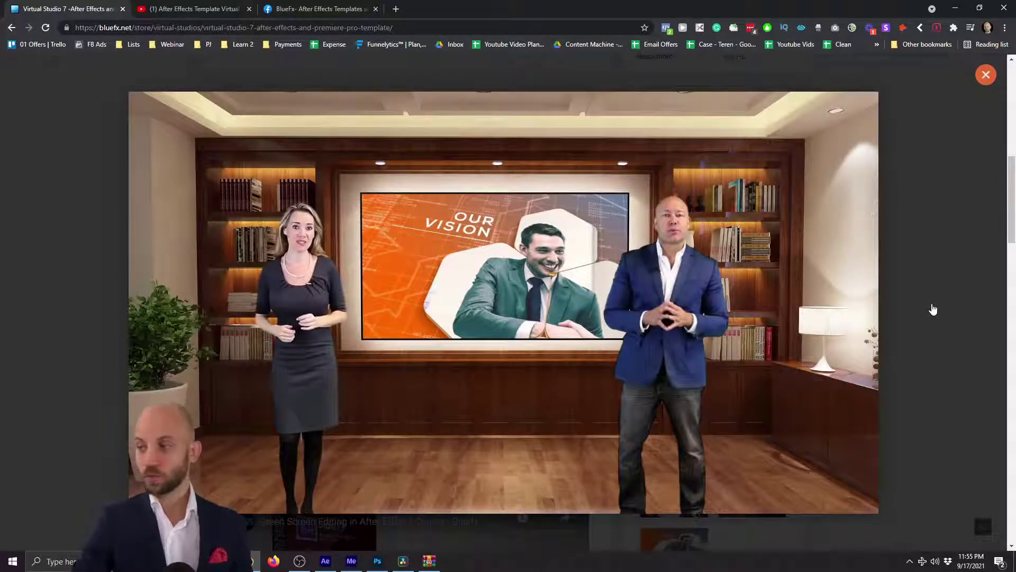
Browse the remaining Virtual Studio 7 template screenshots in the enlarged image gallery
click(933, 307)
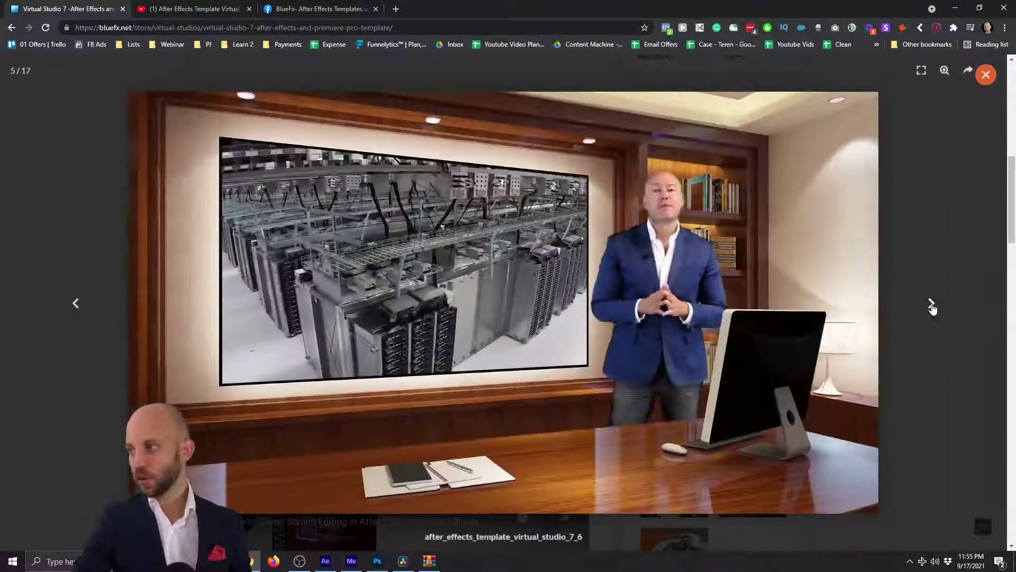
click(933, 308)
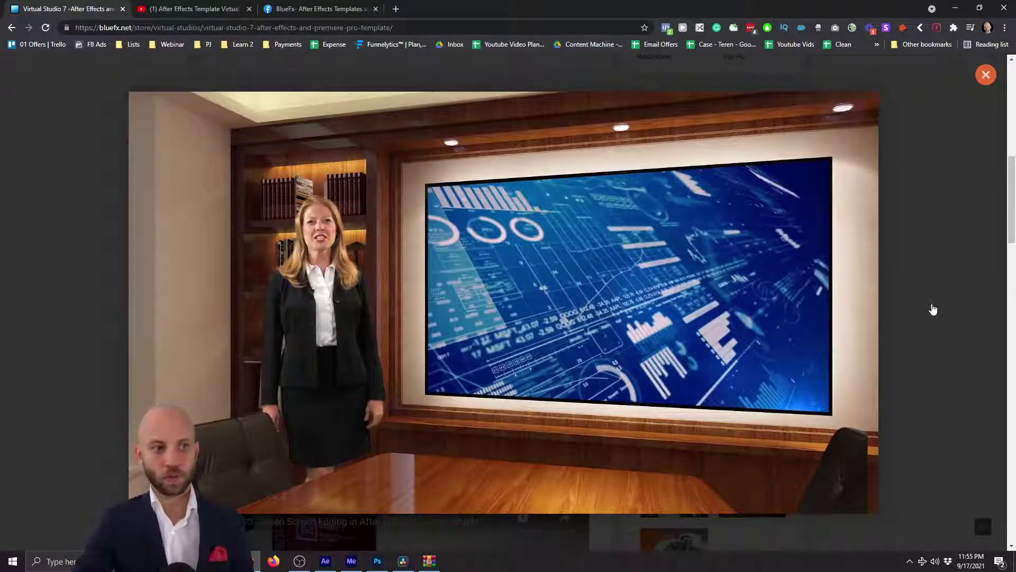
click(933, 307)
click(933, 307)
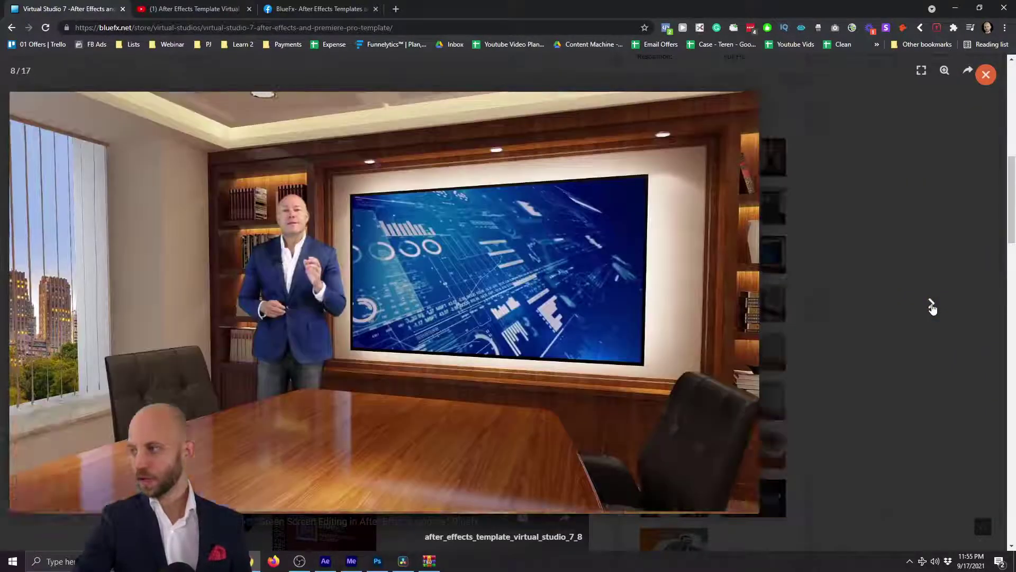
click(933, 307)
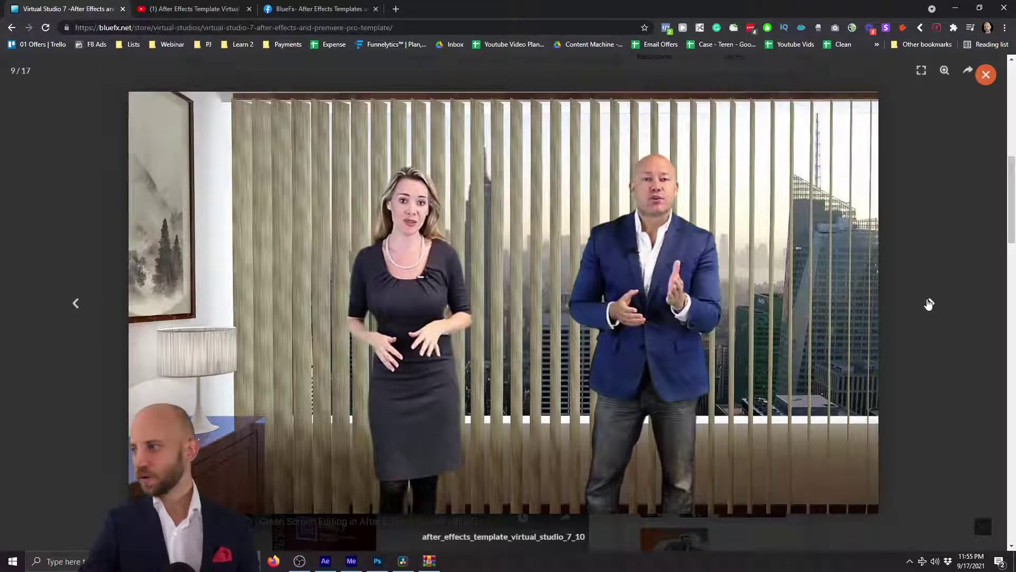
click(930, 303)
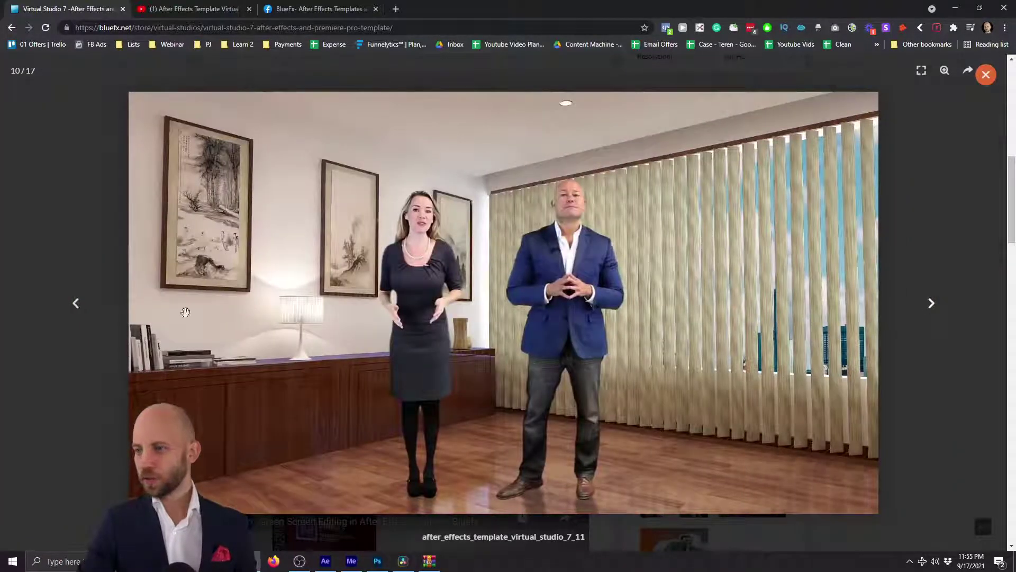
click(929, 304)
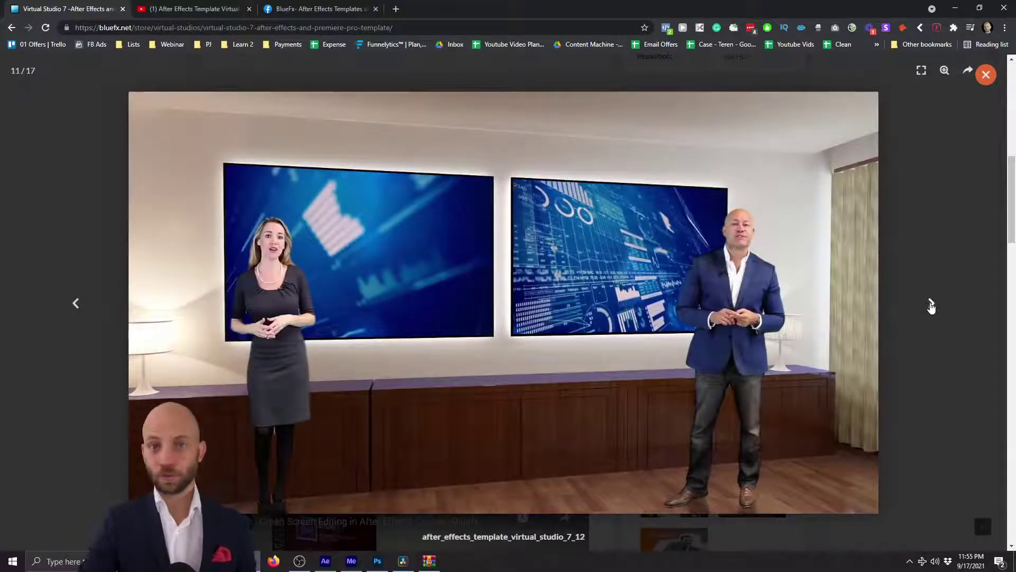
click(930, 305)
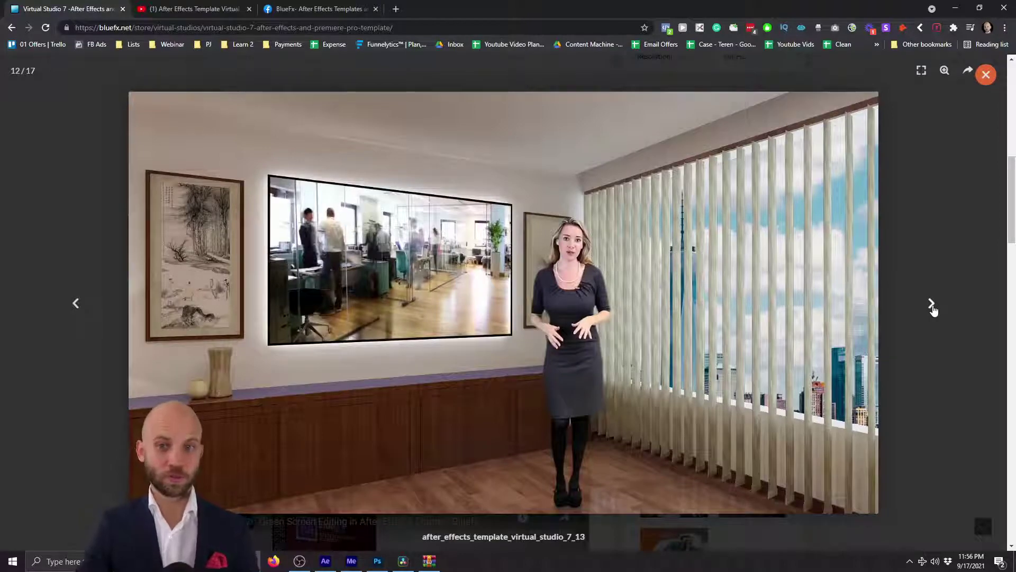
click(932, 304)
click(932, 306)
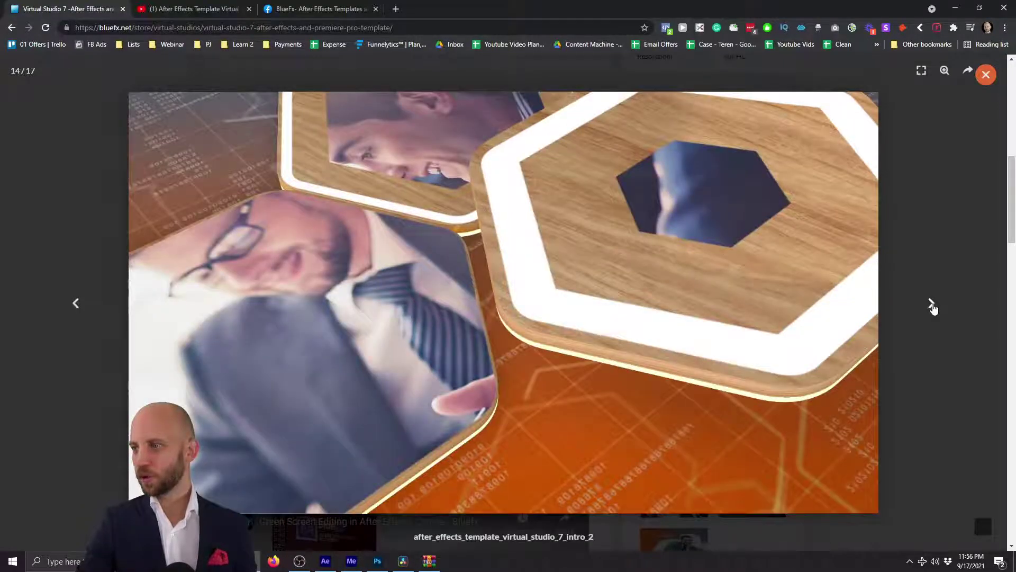
click(933, 306)
click(932, 306)
click(933, 306)
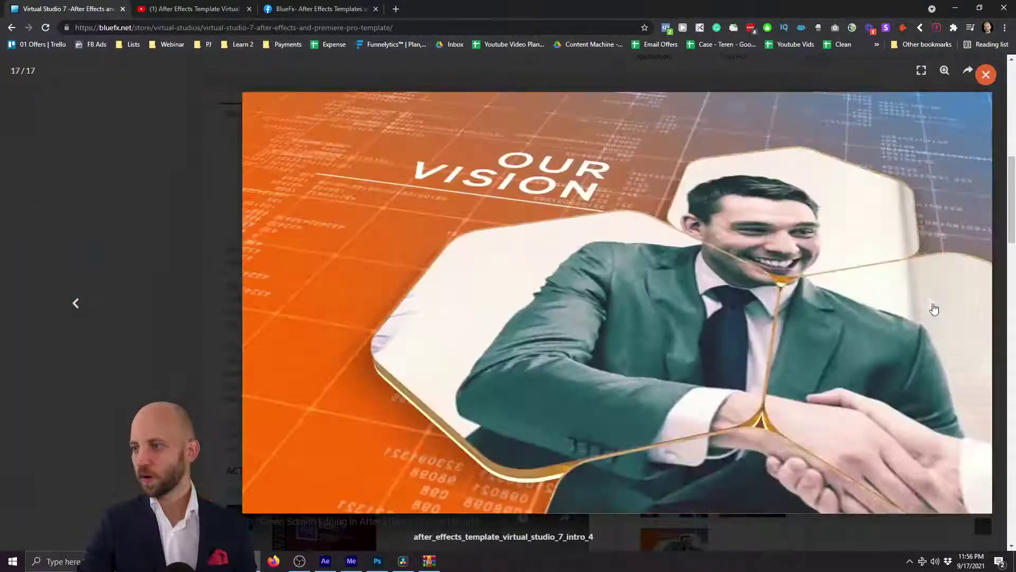
click(932, 306)
click(932, 306)
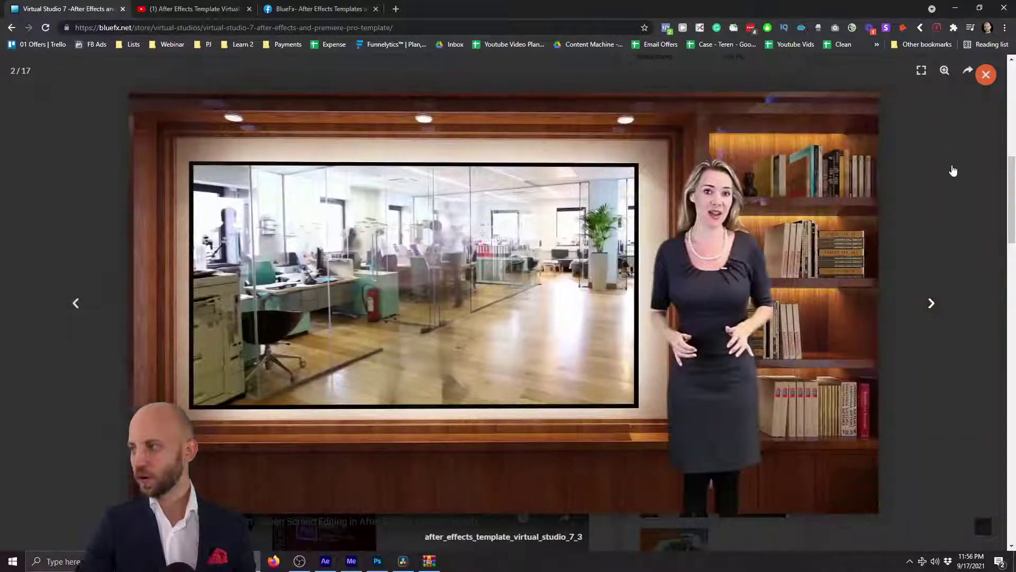
key(Right)
key(Left)
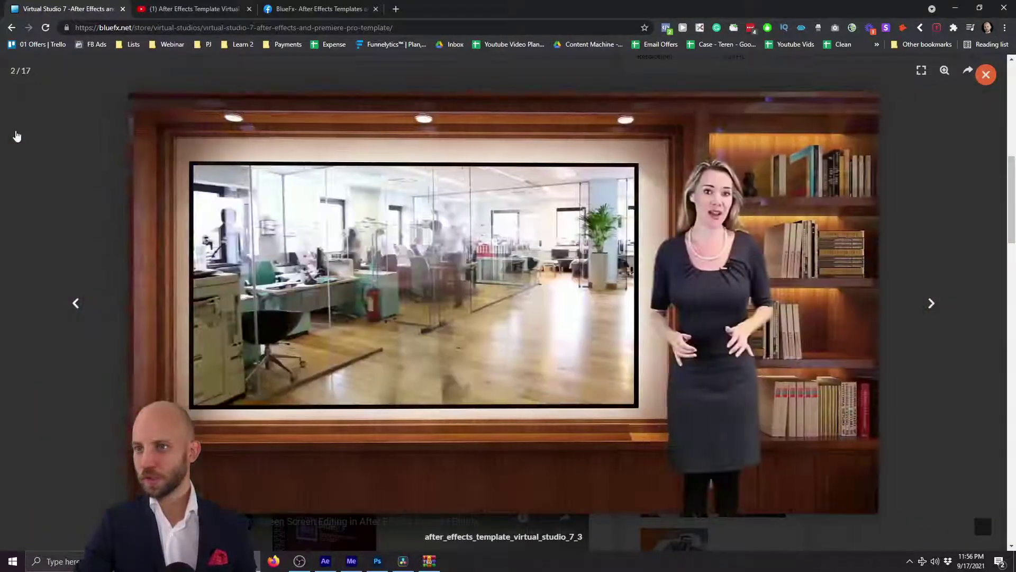
Close the screenshot gallery and look over the template's product description and bonus training section
key(Escape)
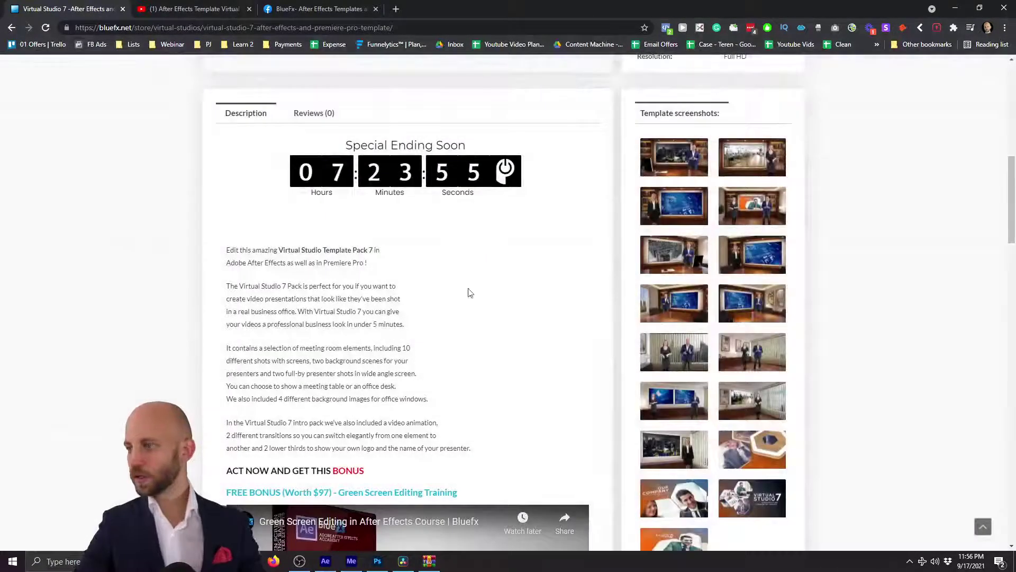
scroll(512, 332, up, 10)
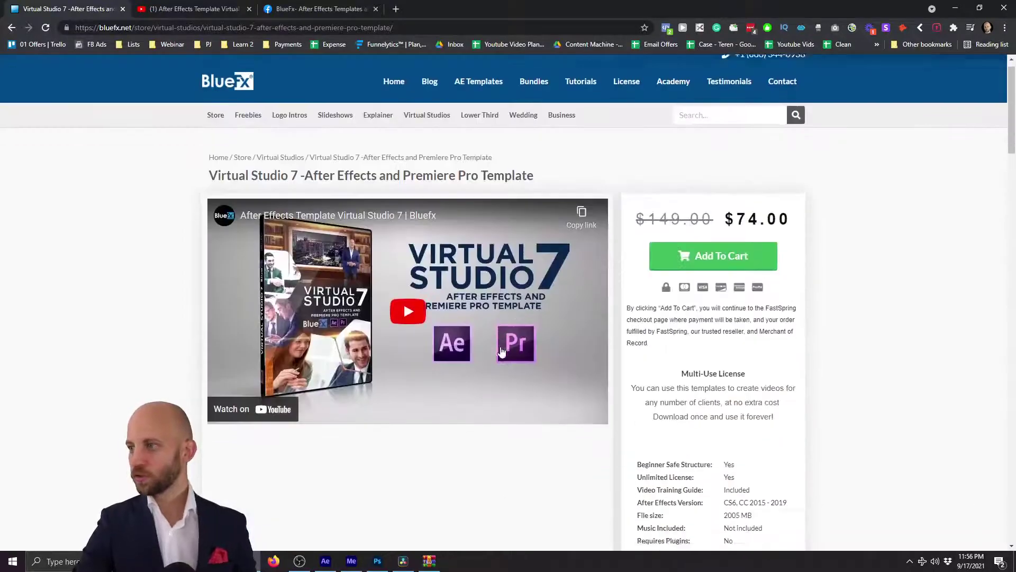
scroll(508, 339, down, 5)
scroll(501, 349, down, 8)
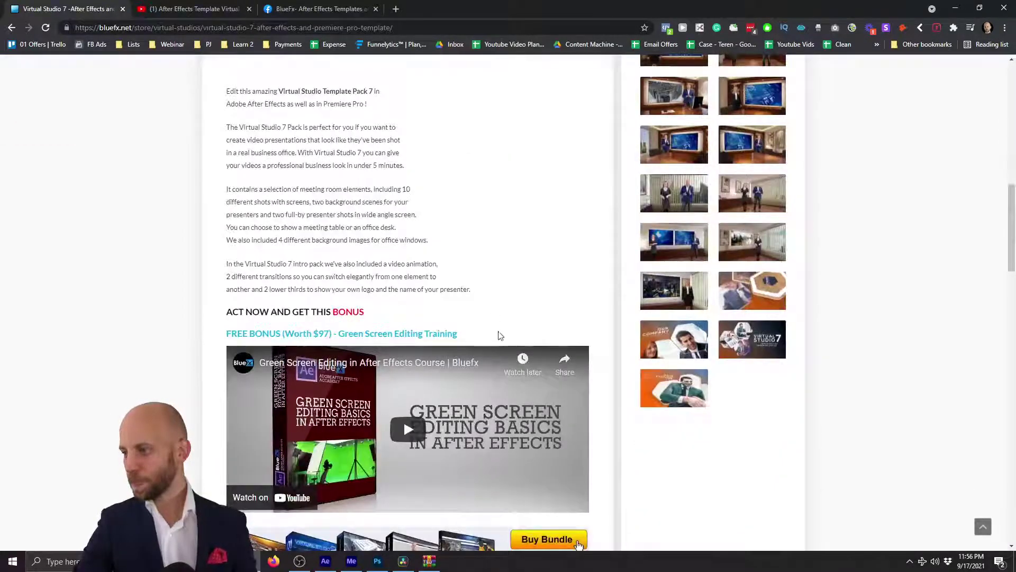
scroll(495, 316, up, 2)
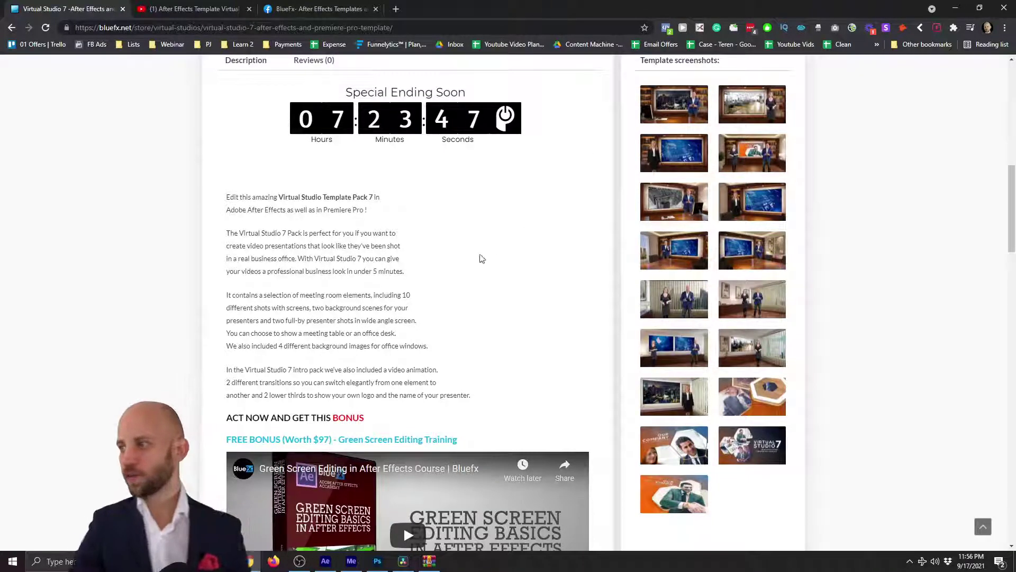
Switch to the VIRTUAL_STUDIO_7 project in After Effects and maximize its window
drag(508, 8, 484, 138)
click(169, 60)
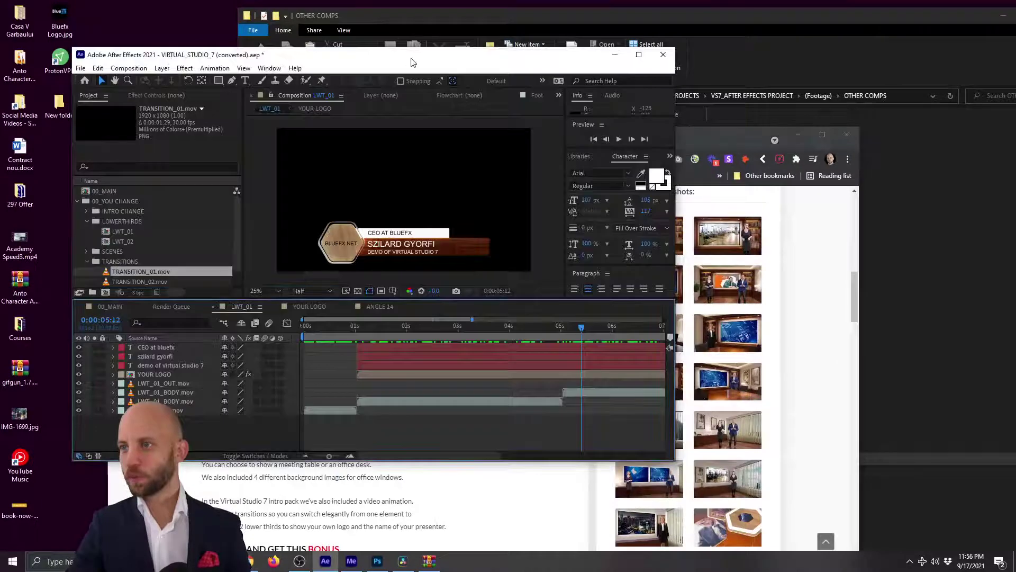
double_click(411, 59)
Scrub through the LWT_01 lower third, then examine its YOUR LOGO composition and the scenes in 00_MAIN
drag(261, 355, 233, 357)
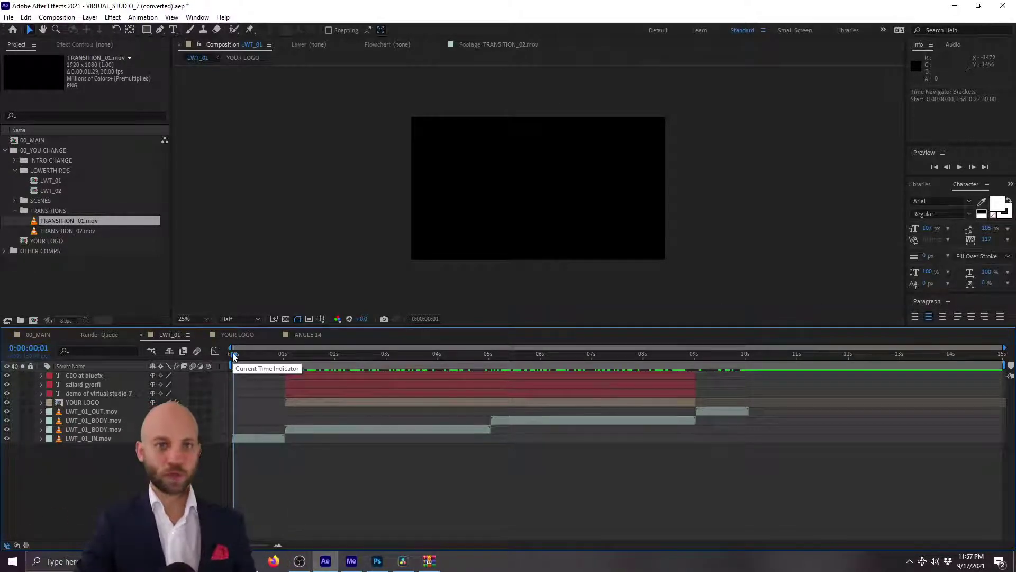
drag(232, 352, 347, 347)
double_click(82, 402)
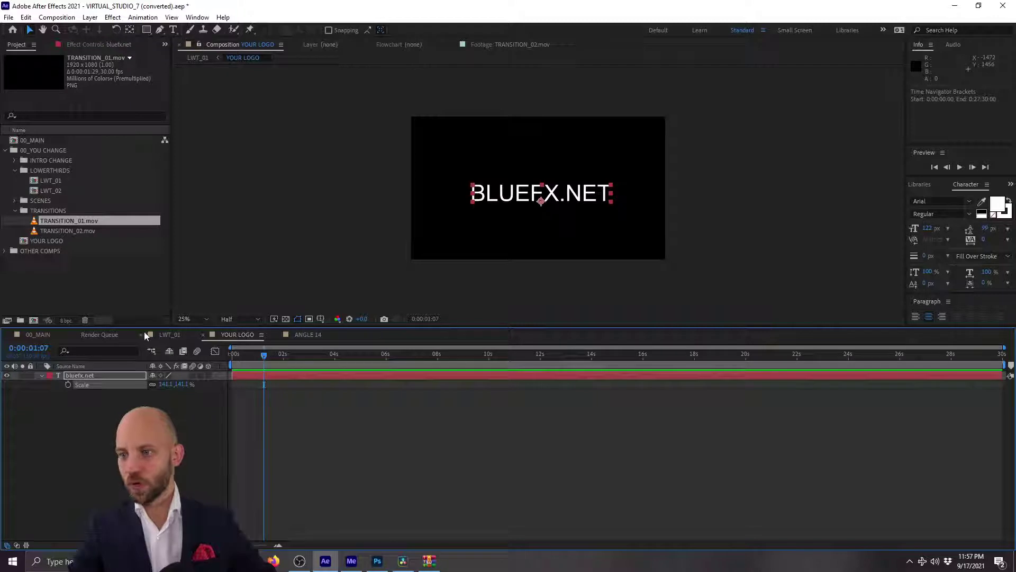
click(35, 335)
drag(298, 353, 365, 360)
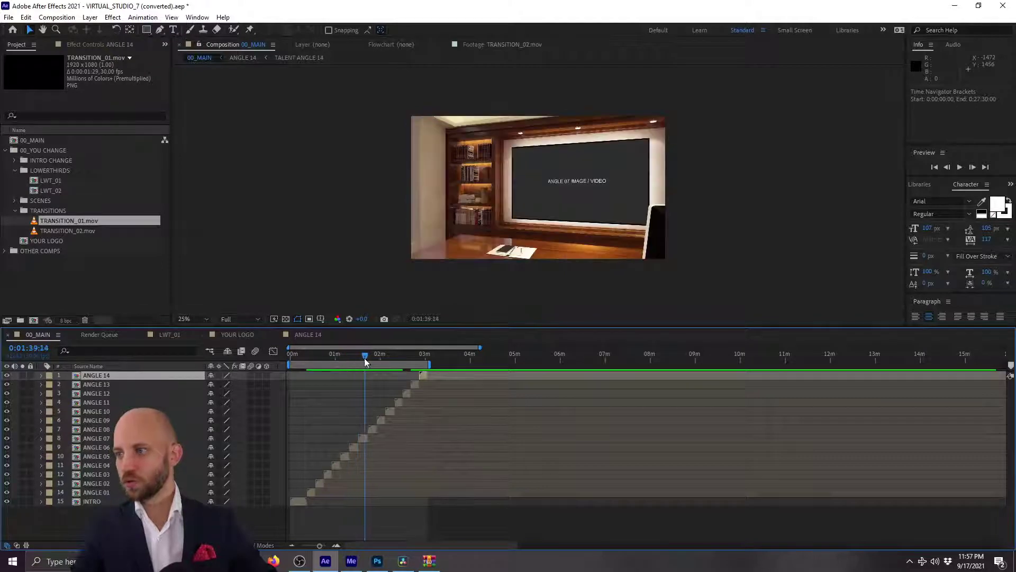
Return to LWT_01, enlarge the composition view to 50% and play the lower third animation from the start
click(169, 334)
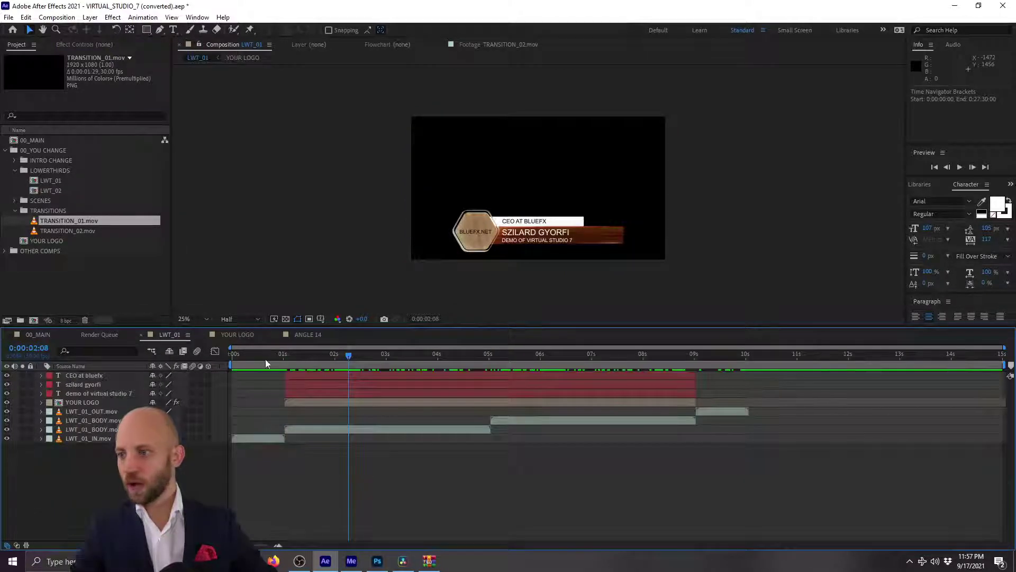
drag(265, 358, 313, 354)
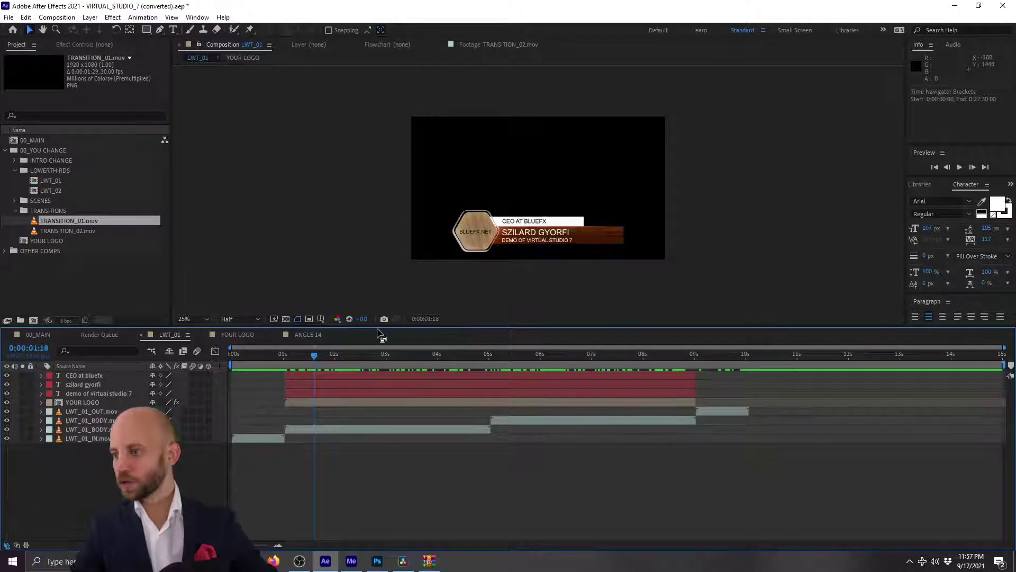
drag(378, 327, 385, 376)
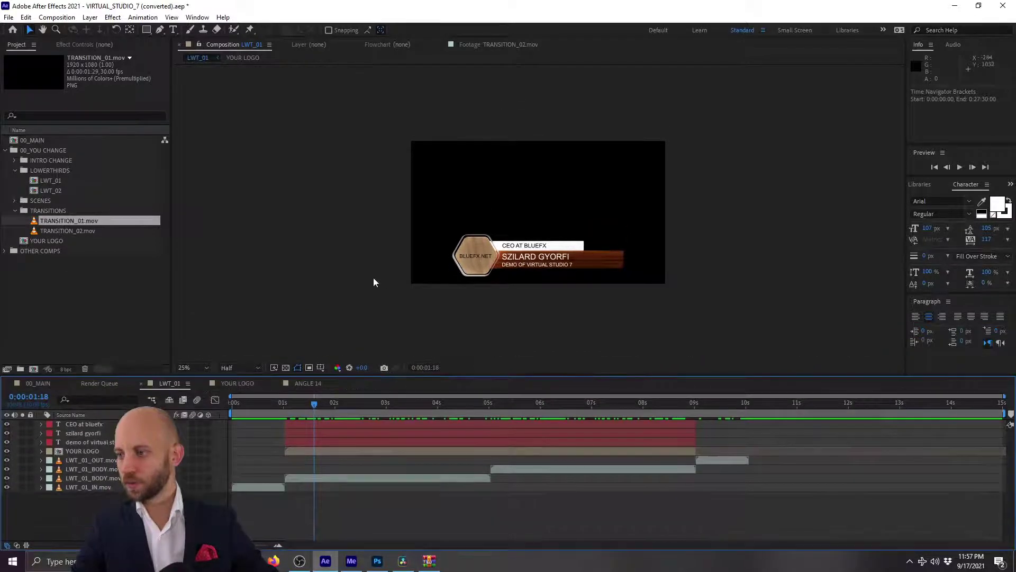
scroll(371, 281, up, 2)
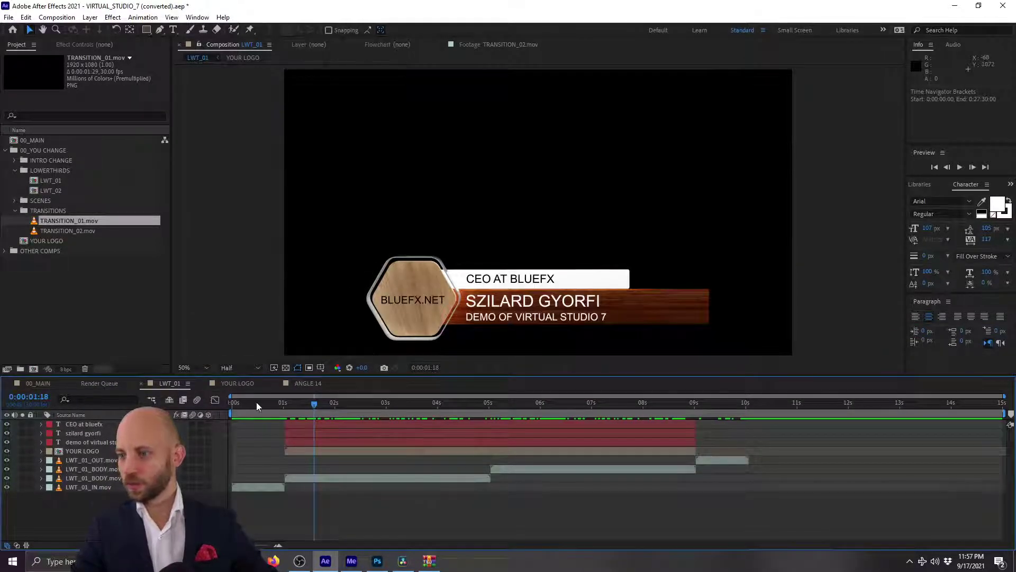
drag(256, 402, 225, 406)
key(space)
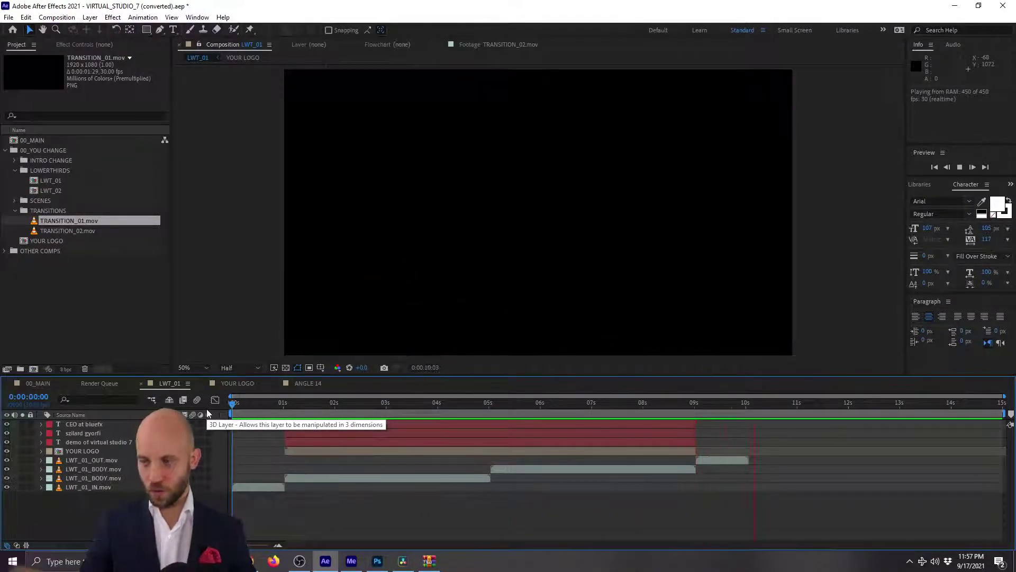
key(space)
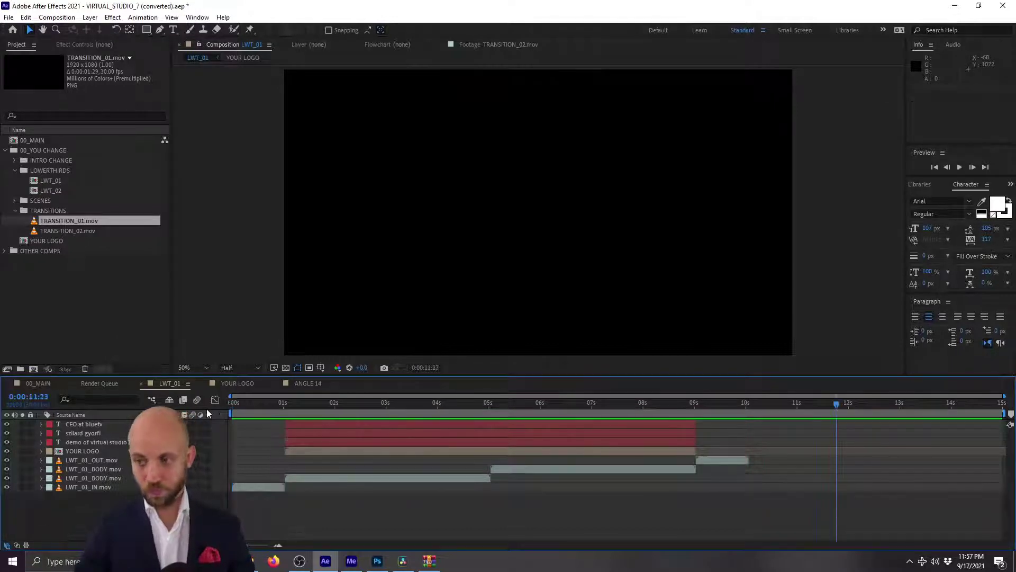
drag(248, 401, 475, 412)
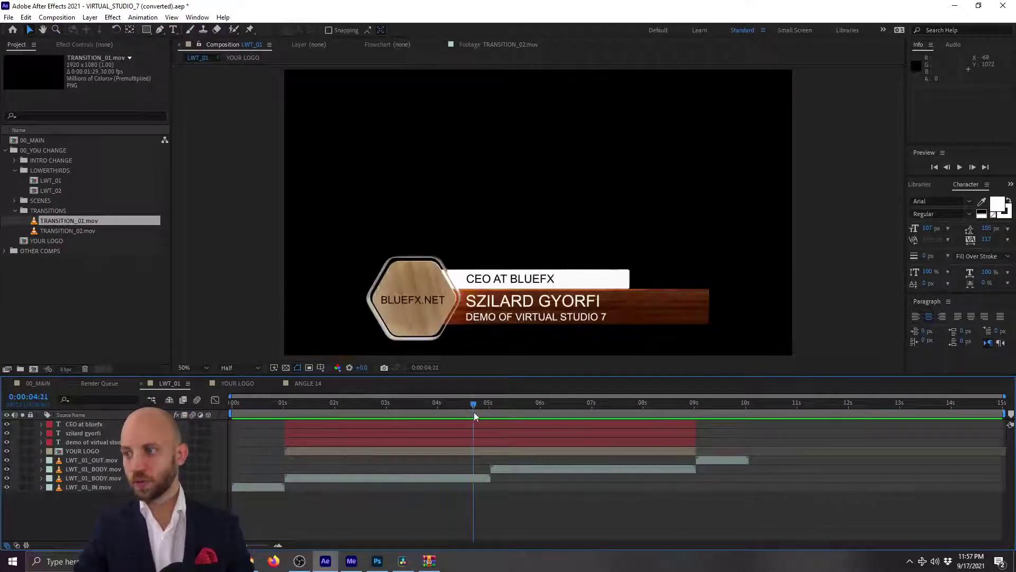
Open the lower third's job title and name text layers for editing
click(390, 426)
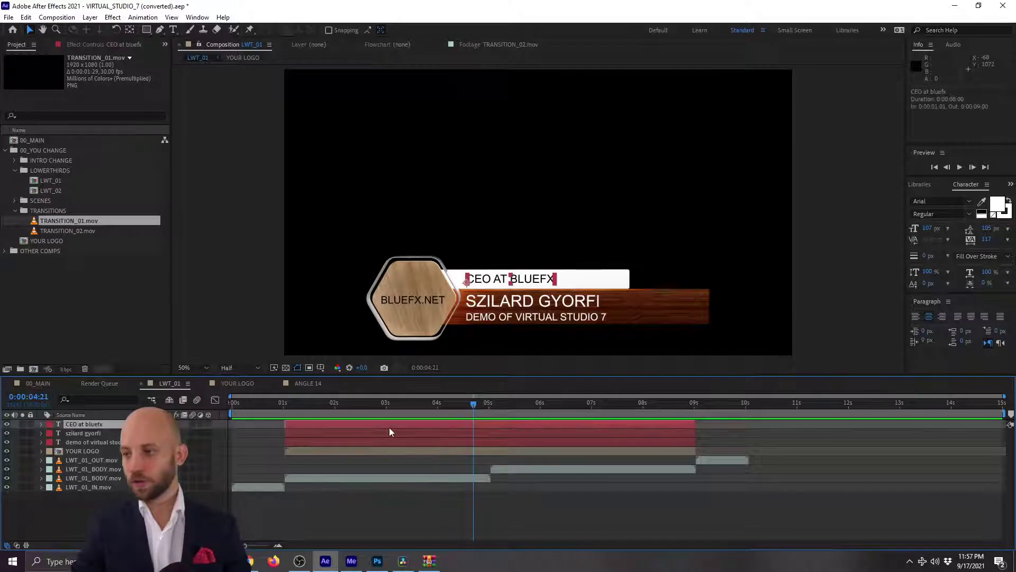
double_click(78, 424)
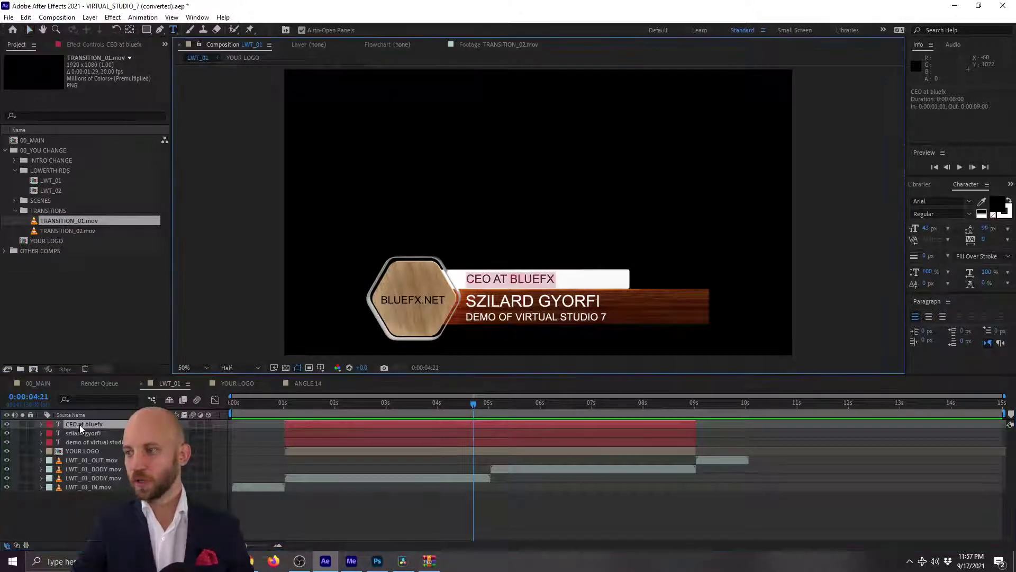
click(84, 432)
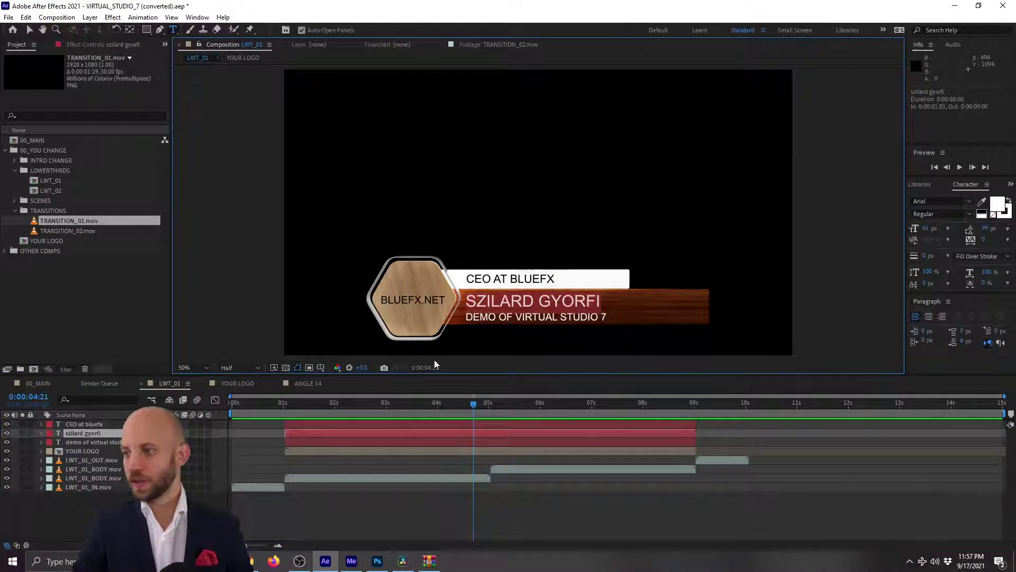
Replace the text of the "demo of virtual studio 7" layer with "test this" and scrub through the lower third to check it
click(298, 440)
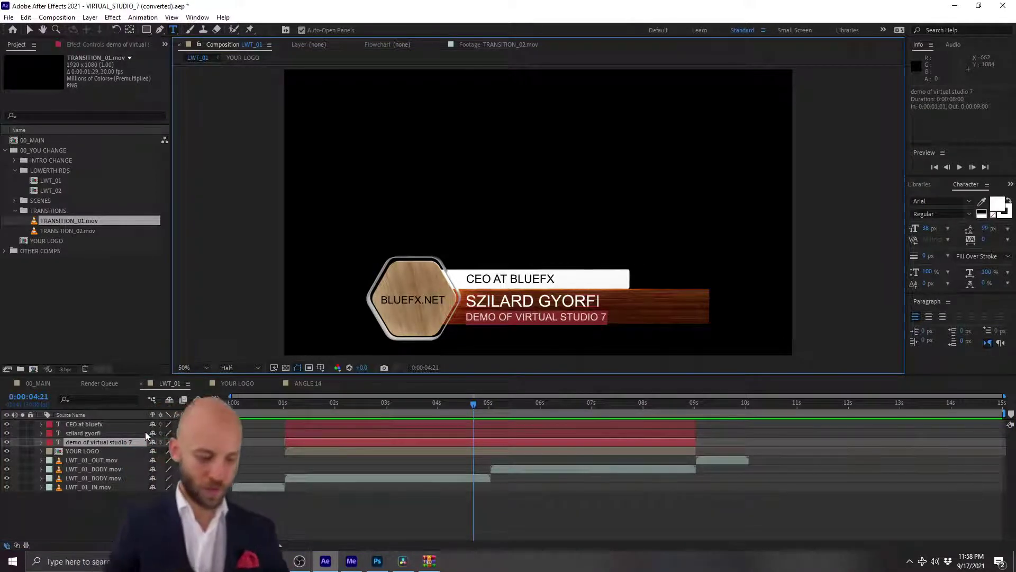
key(Return)
text(test)
key(Return)
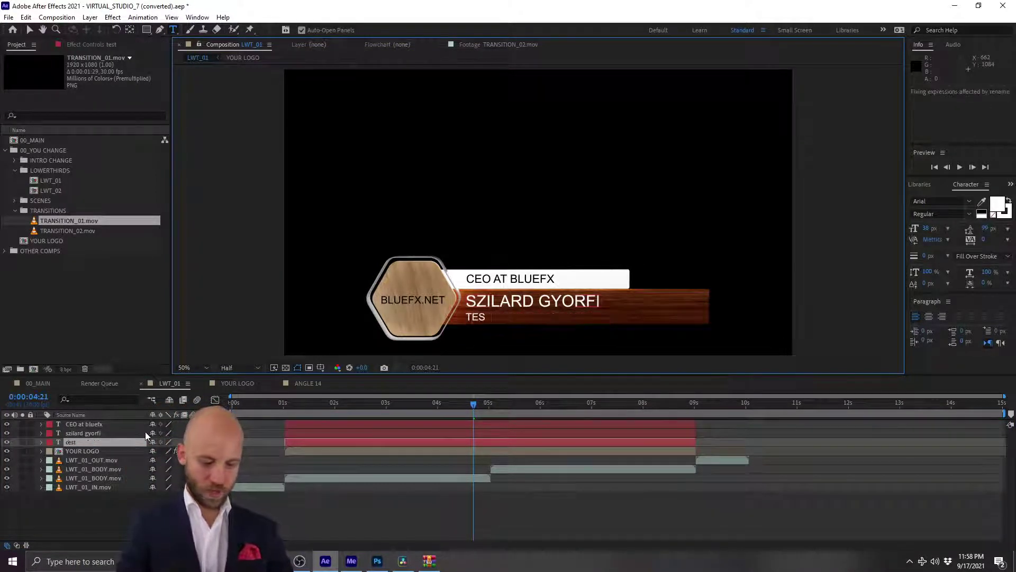
text(this)
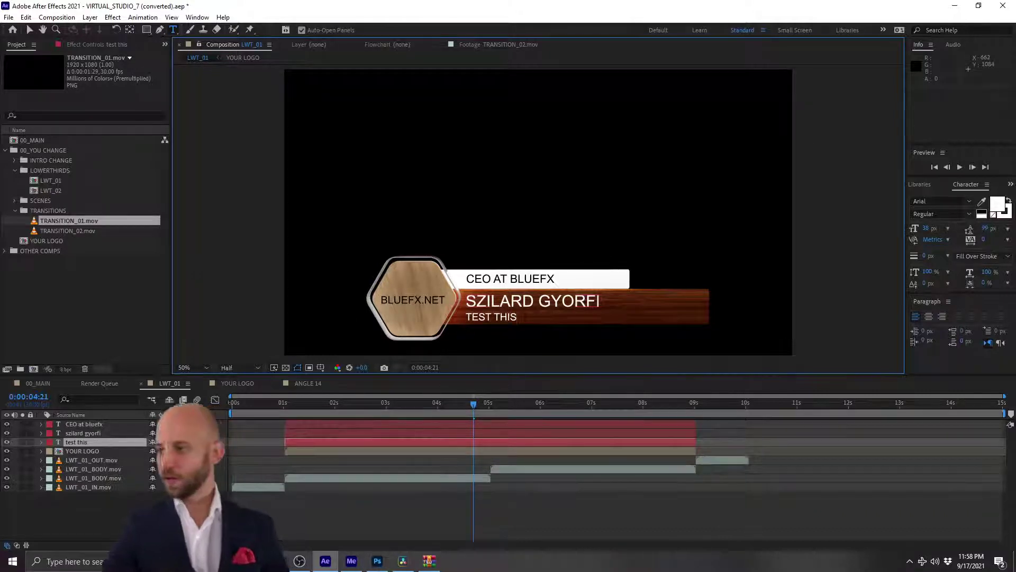
click(519, 437)
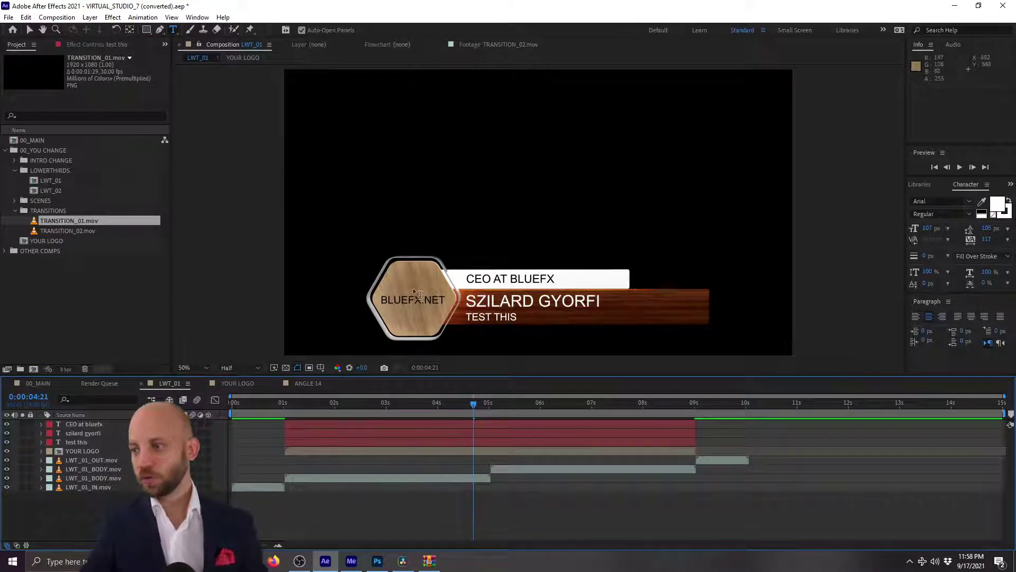
drag(245, 403, 522, 421)
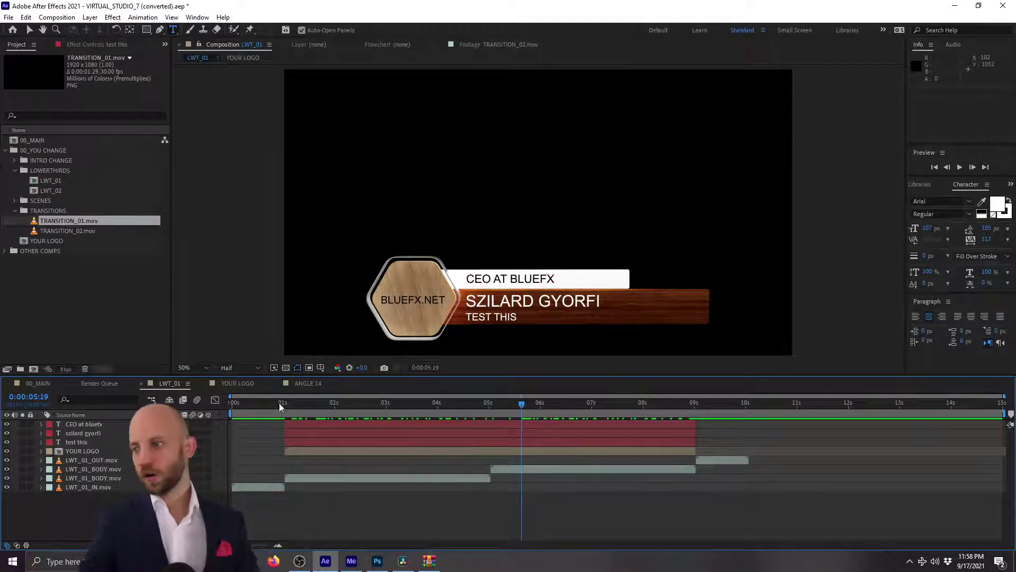
drag(290, 393, 431, 432)
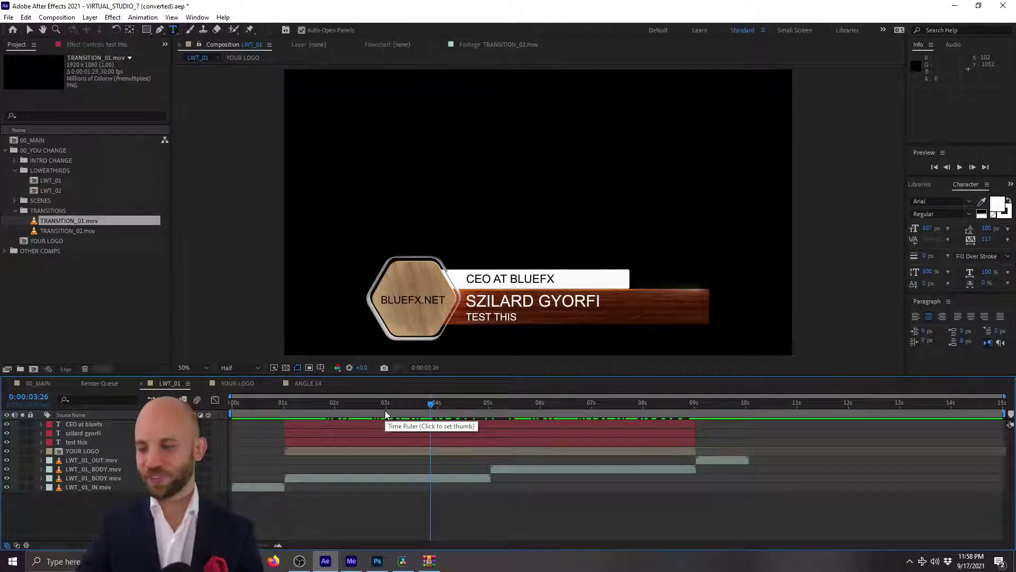
Open the TRANSITION_02.mov and TRANSITION_01.mov footage in turn and scrub through each transition clip
mouse_move(383, 410)
mouse_down()
mouse_move(348, 405)
mouse_move(384, 404)
mouse_up()
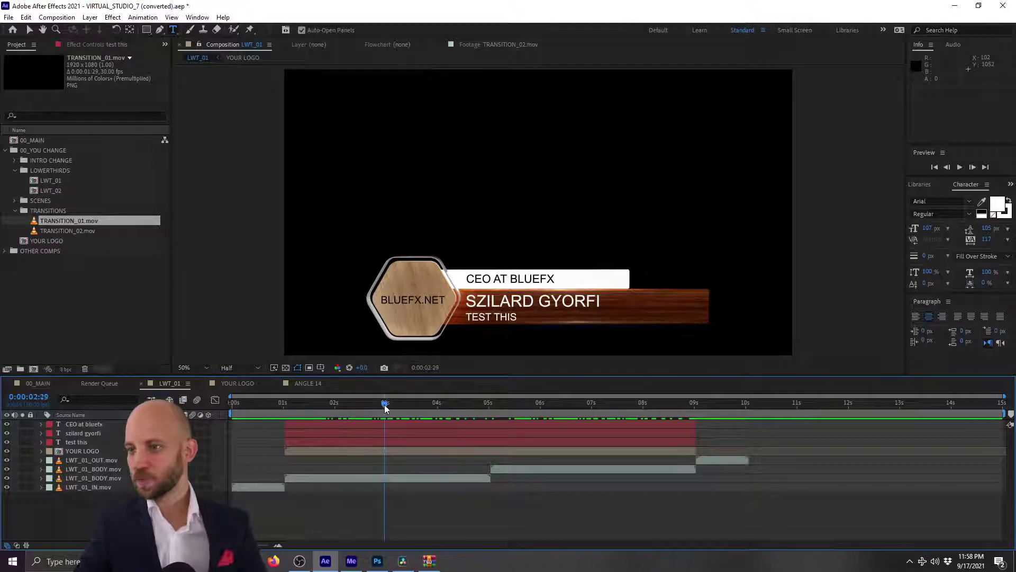
double_click(60, 231)
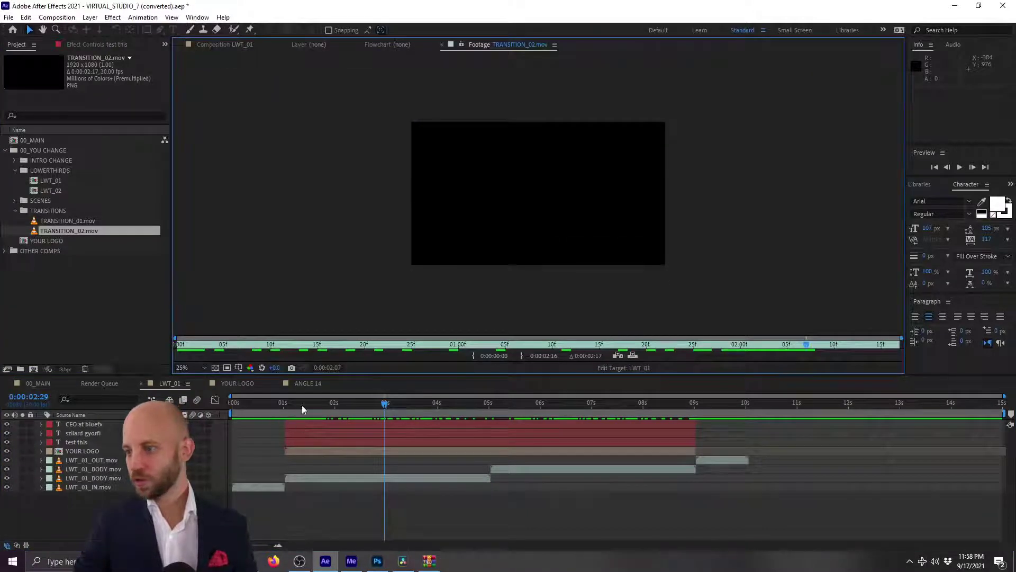
click(301, 404)
double_click(66, 229)
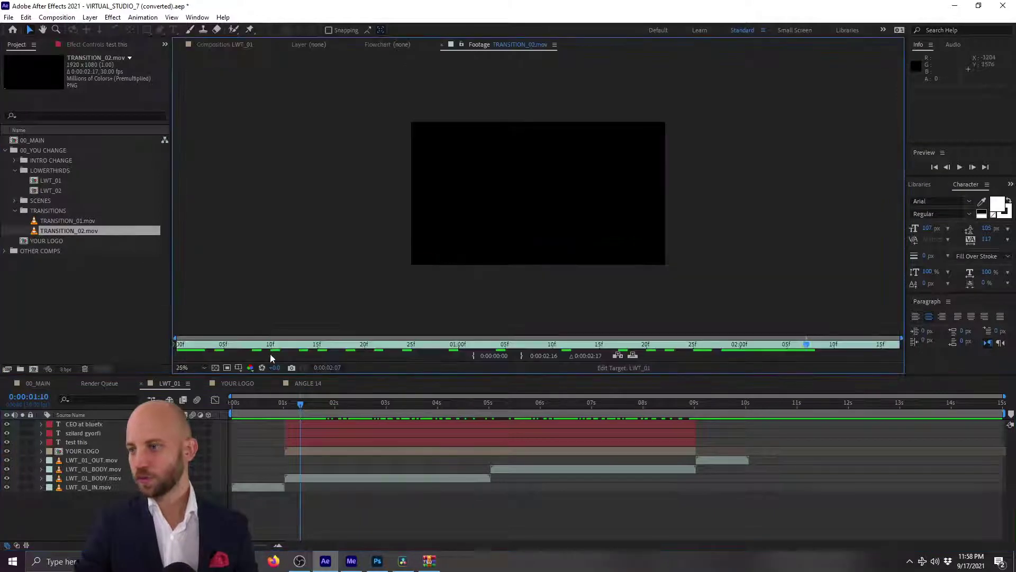
drag(403, 351, 787, 337)
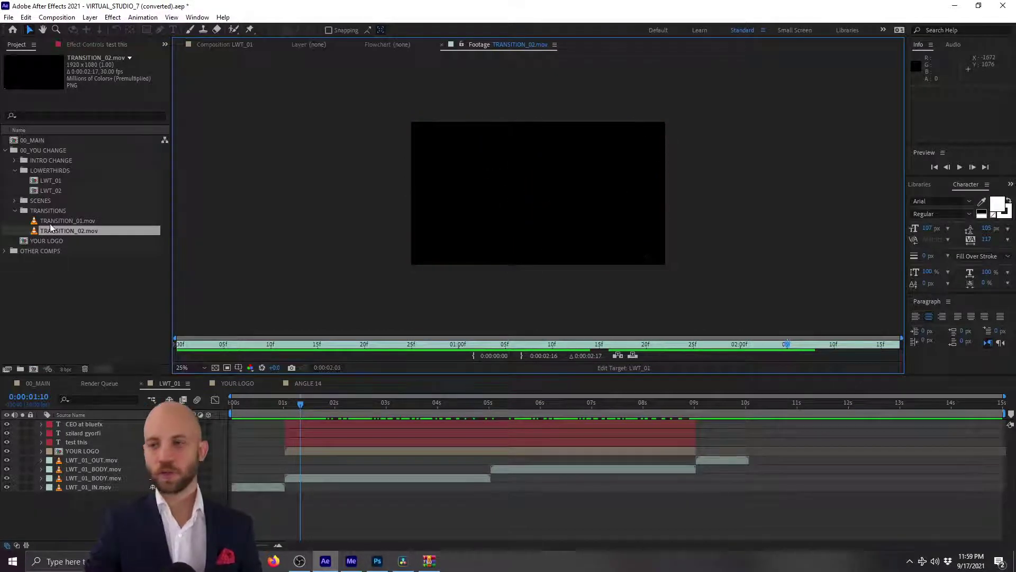
double_click(69, 220)
drag(203, 346, 835, 319)
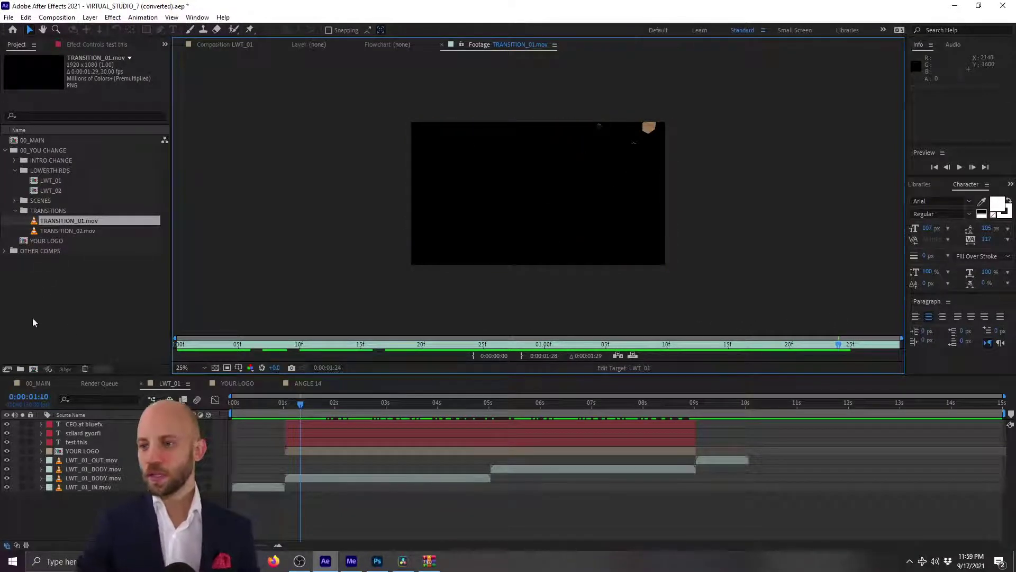
Look at the YOUR LOGO composition, then scrub through 00_MAIN to the ANGLE 14 scene
click(237, 383)
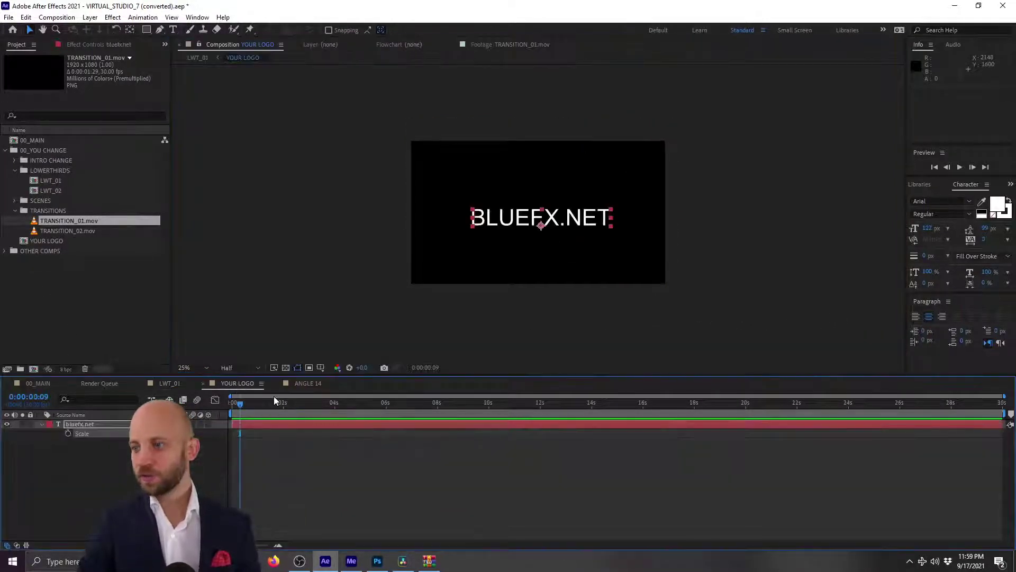
click(29, 384)
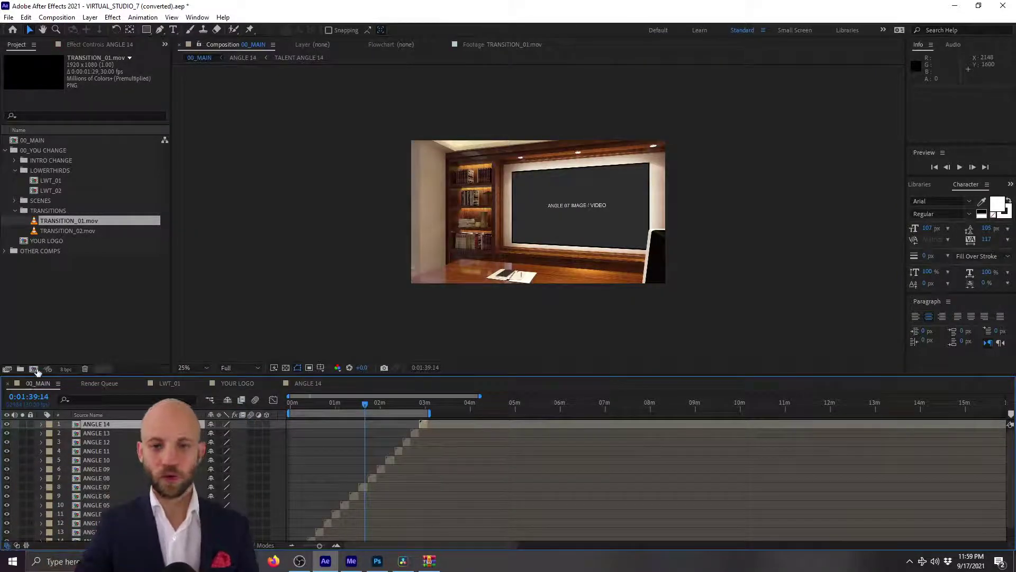
drag(410, 404, 421, 401)
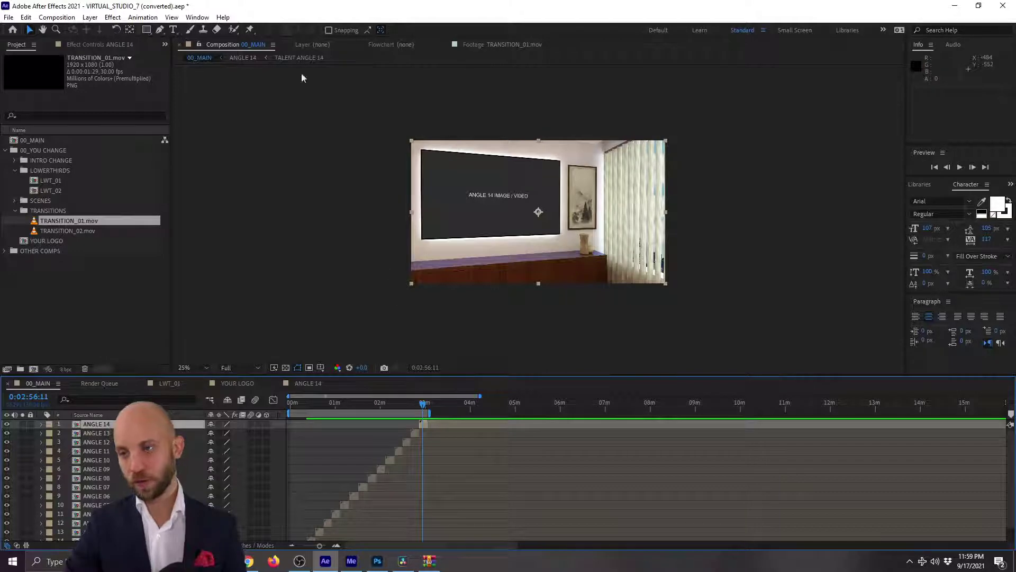
Switch to the File Explorer window showing the OTHER COMPS folder and maximize it
click(222, 561)
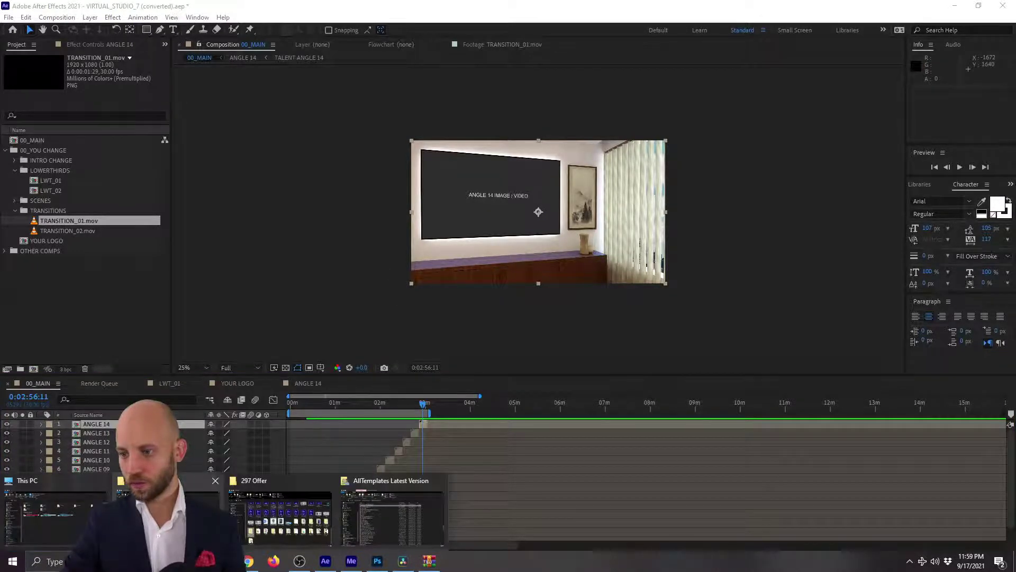
click(164, 508)
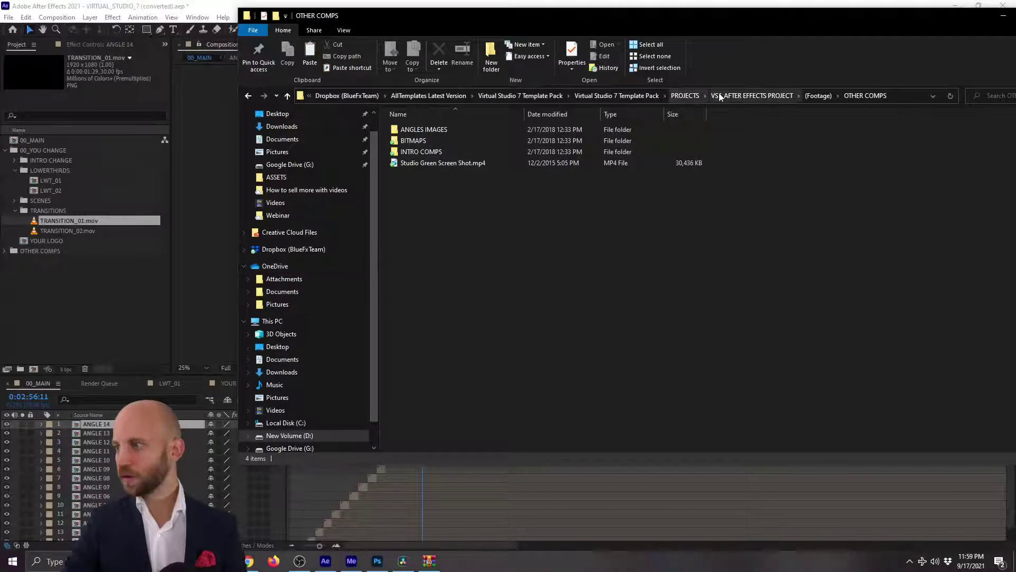
drag(672, 21, 486, 27)
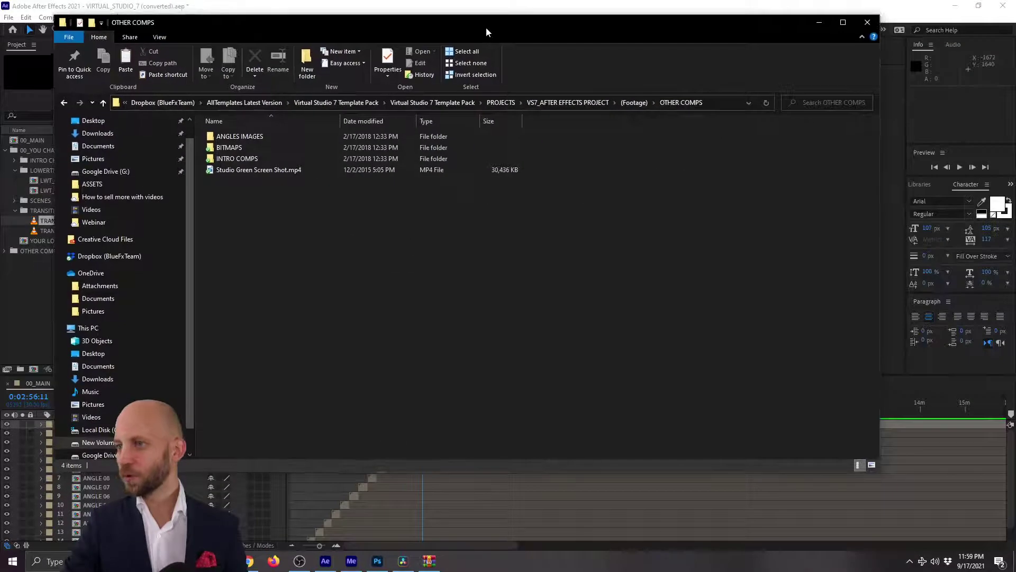
double_click(486, 27)
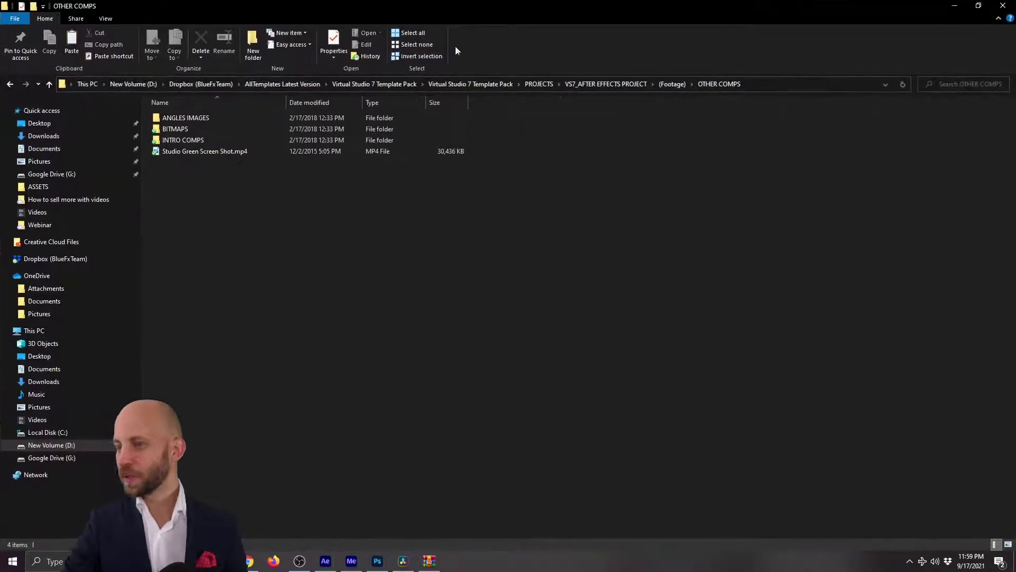
Examine the VS7_AFTER EFFECTS PROJECT folder and its (Footage) subfolder, then go back through the previously visited folders to BITMAPS
click(617, 85)
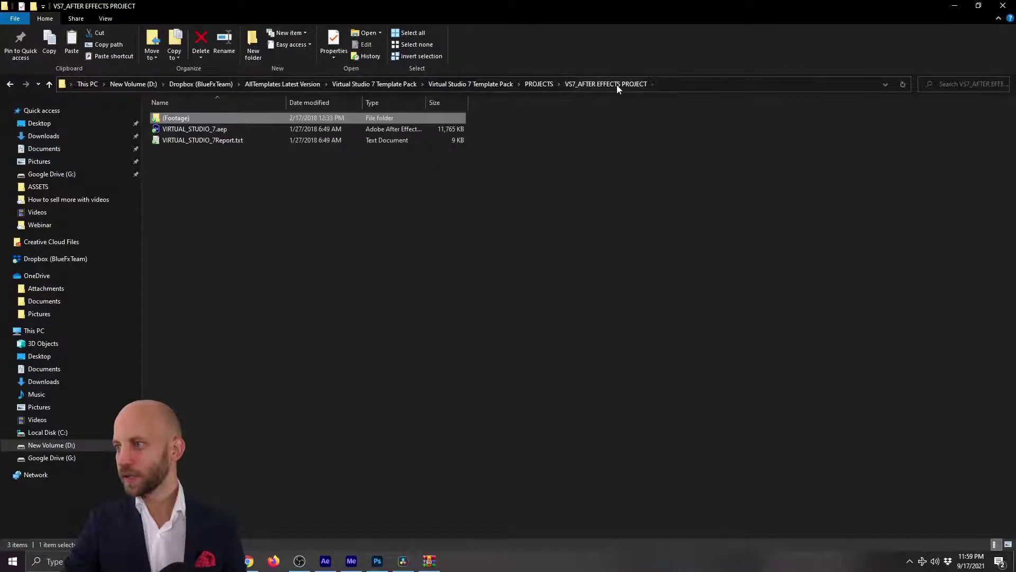
double_click(177, 118)
click(189, 118)
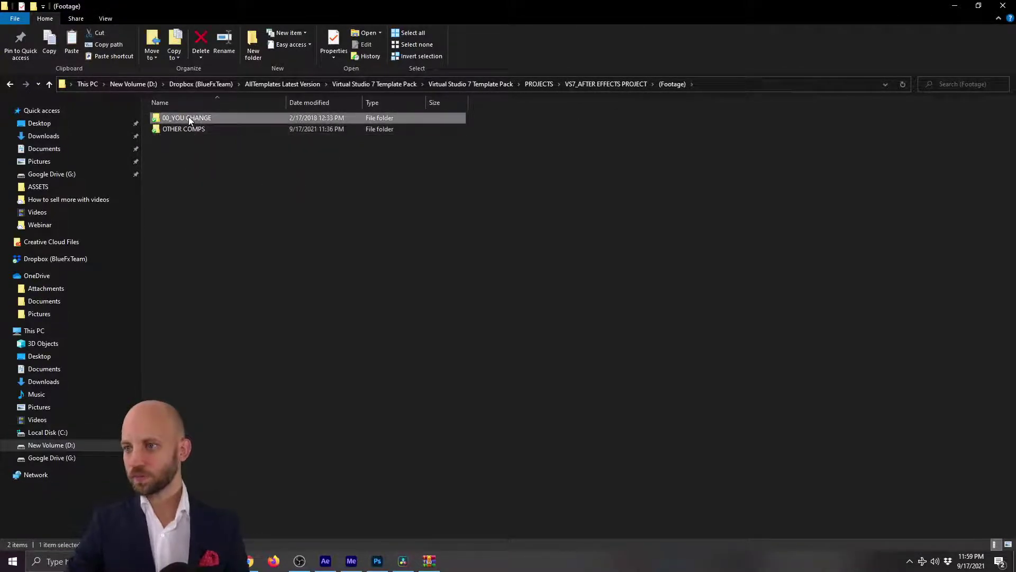
click(189, 118)
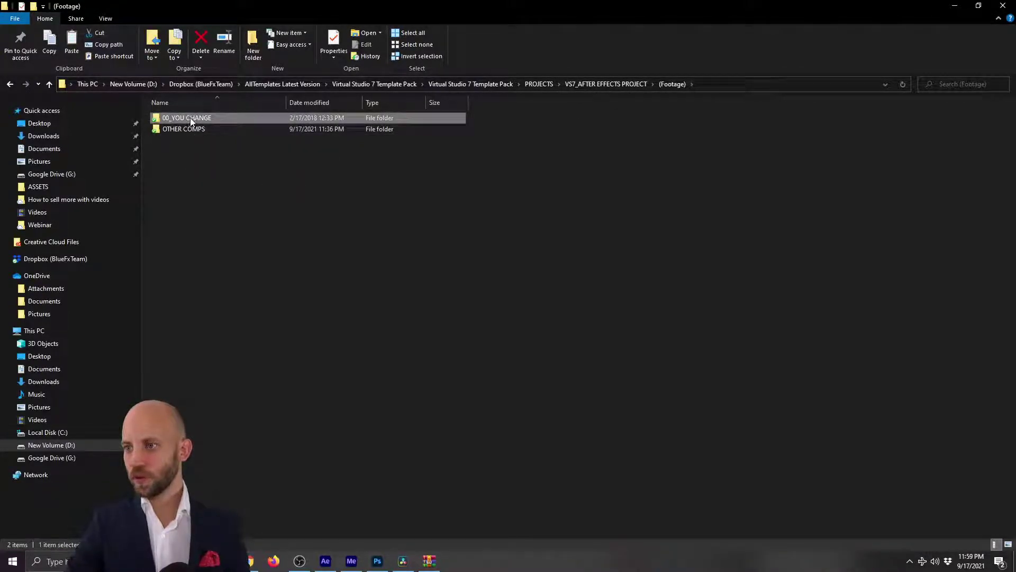
click(9, 85)
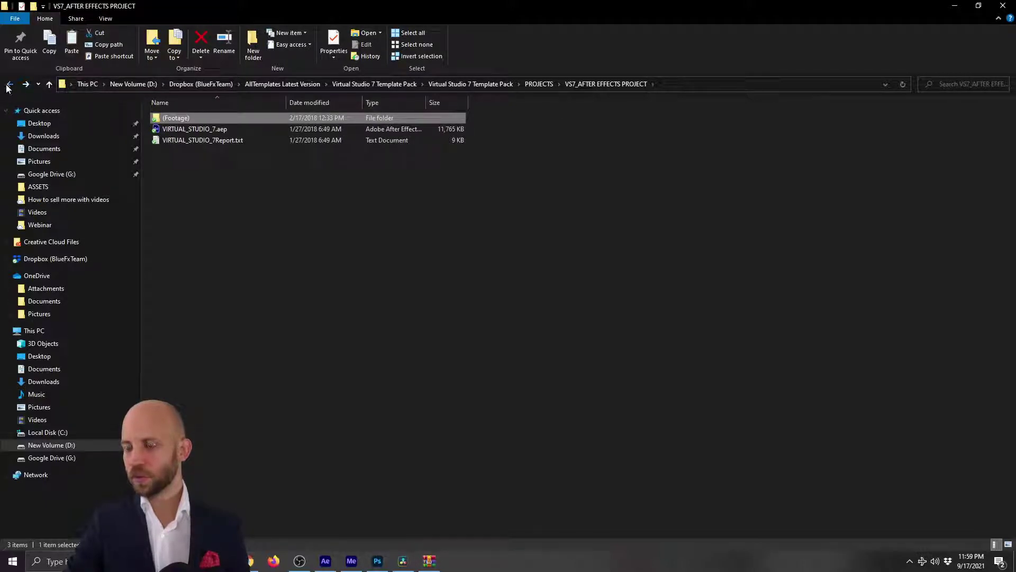
click(7, 85)
click(6, 85)
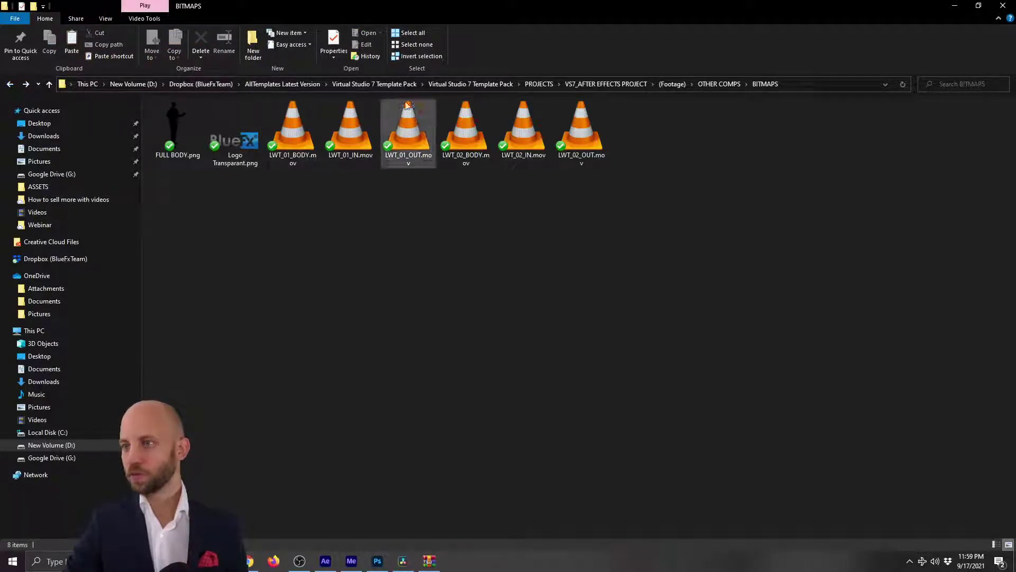
Go up to the Virtual Studio 7 Template Pack folder and open the PROJECTS folder inside it
click(351, 85)
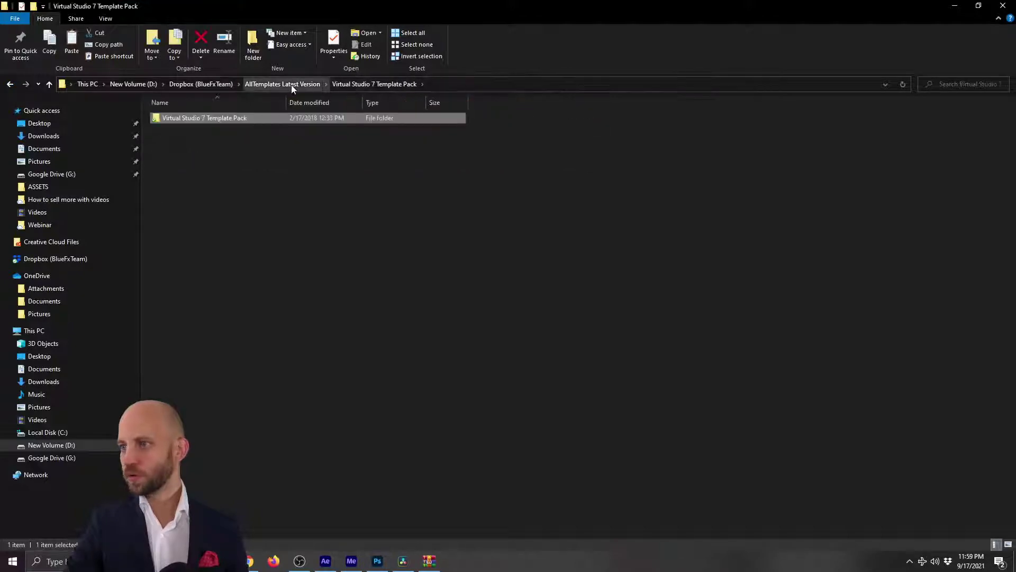
click(291, 85)
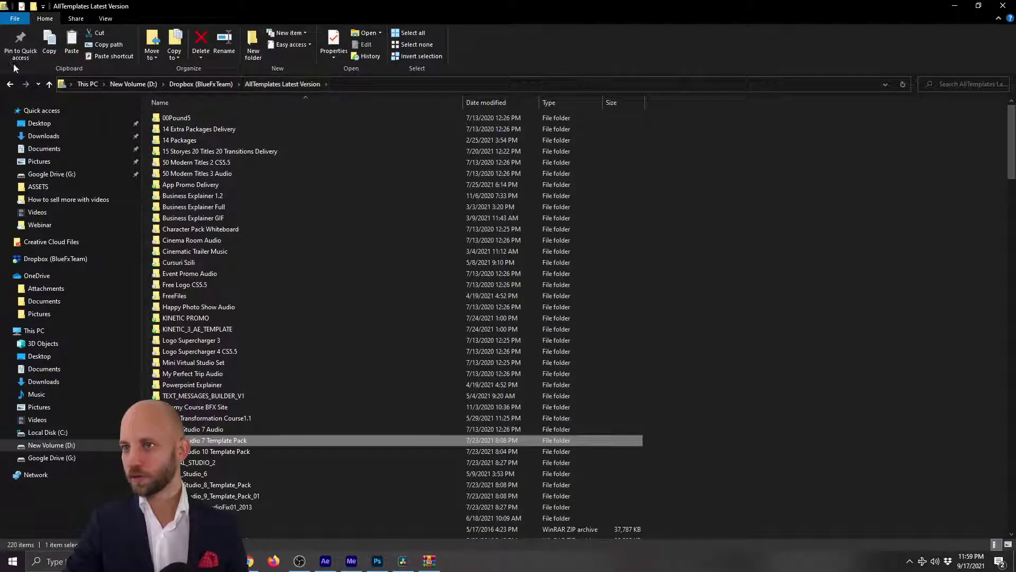
click(10, 91)
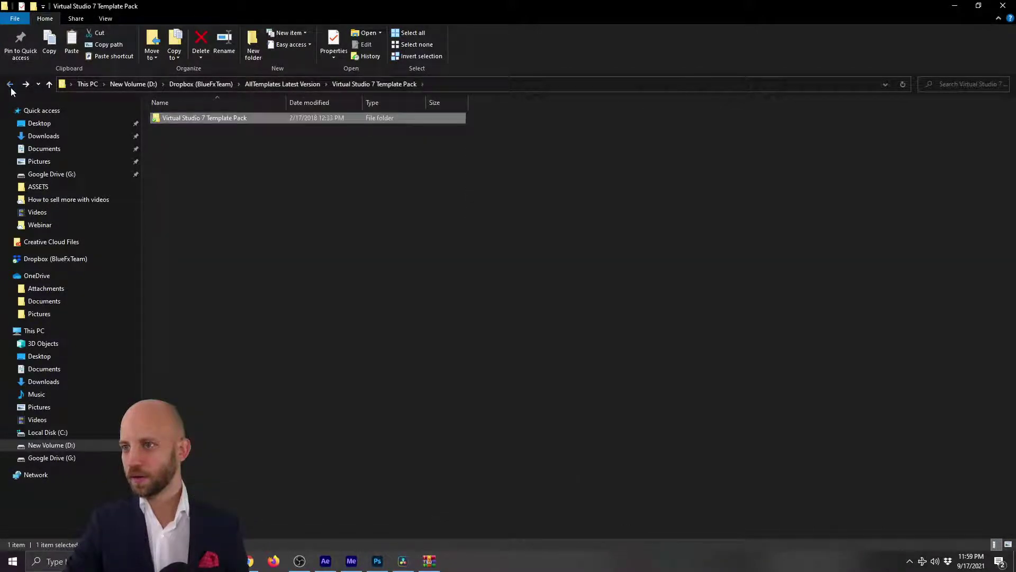
double_click(192, 119)
double_click(192, 118)
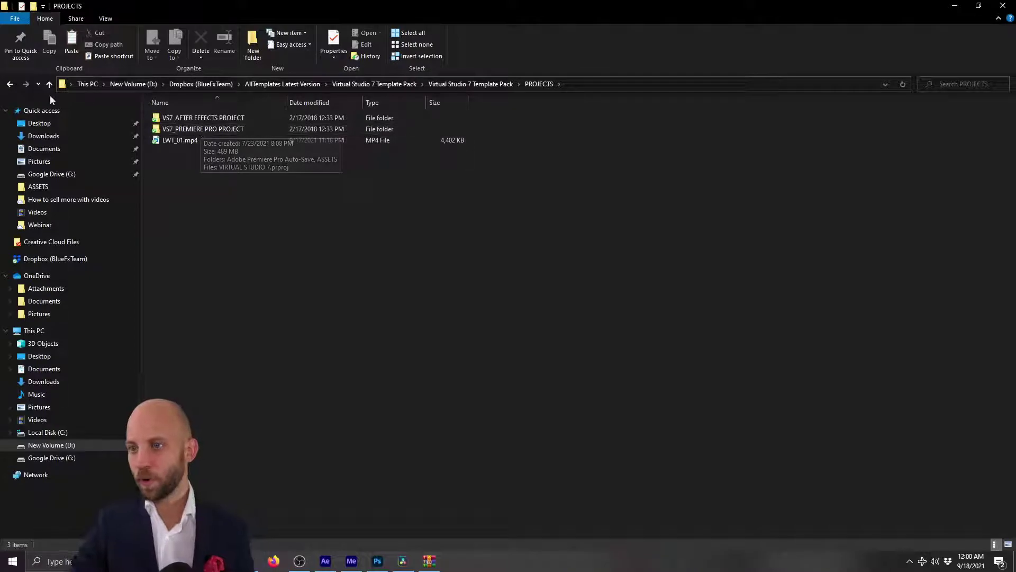
click(10, 84)
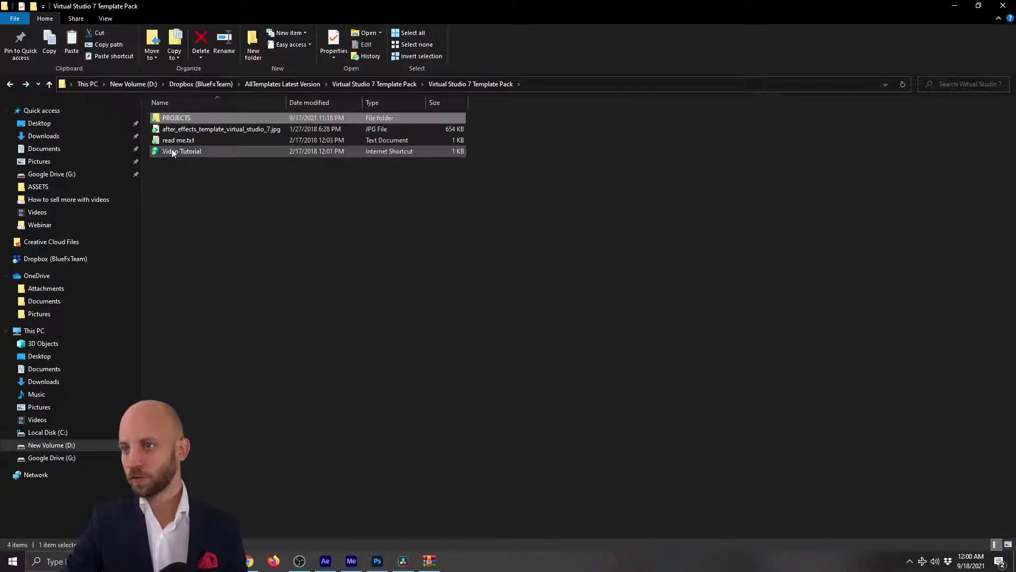
click(26, 83)
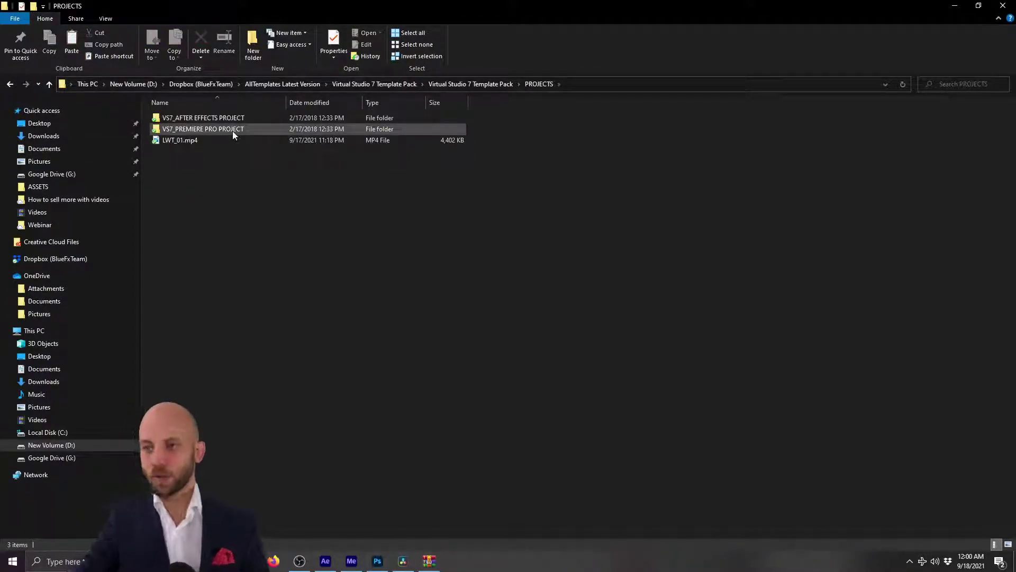
Open the ASSETS folder of VS7_PREMIERE PRO PROJECT, preview the ANGLE 04.png image and close the preview
double_click(233, 131)
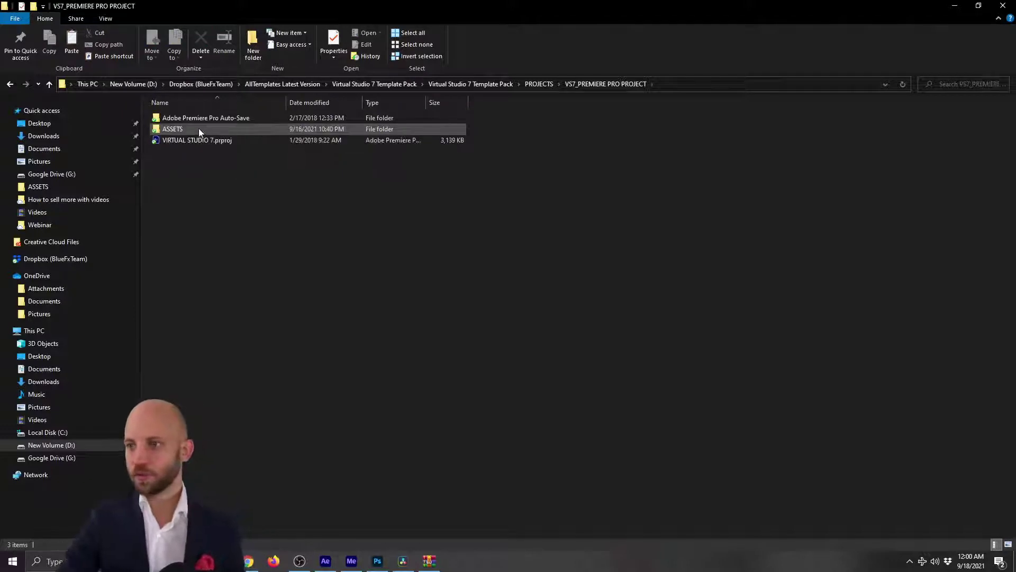
double_click(168, 129)
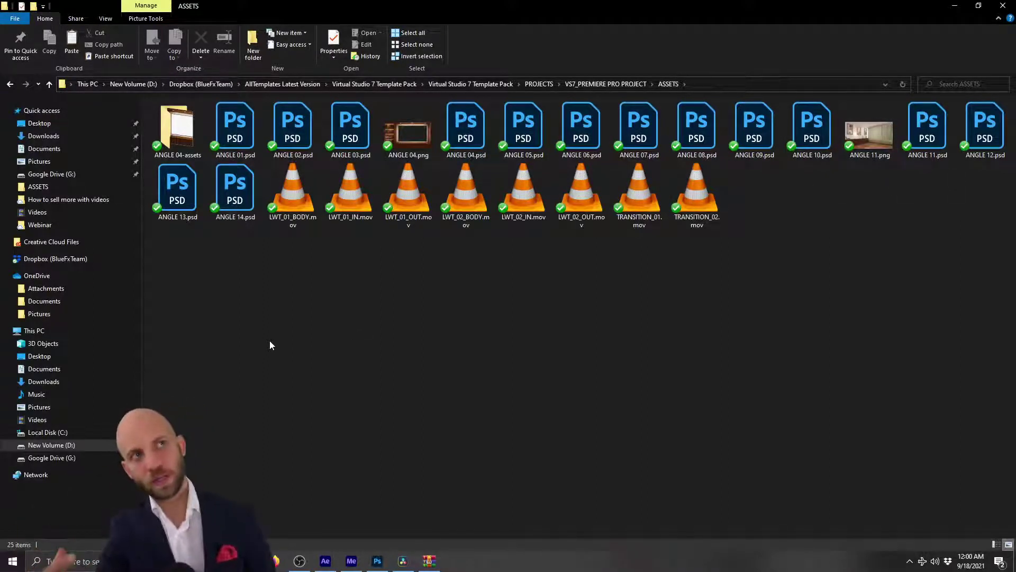
double_click(415, 129)
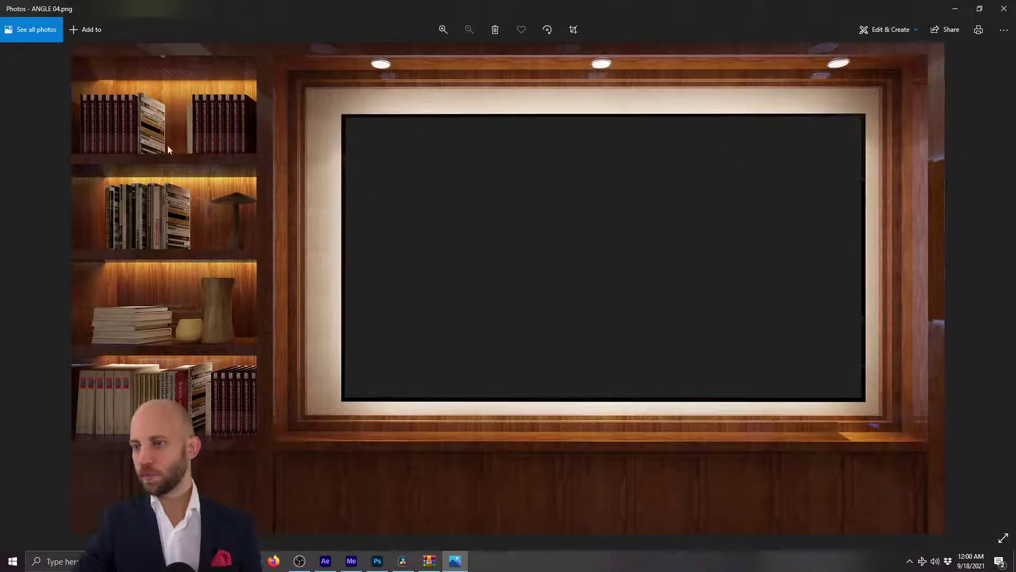
click(1004, 9)
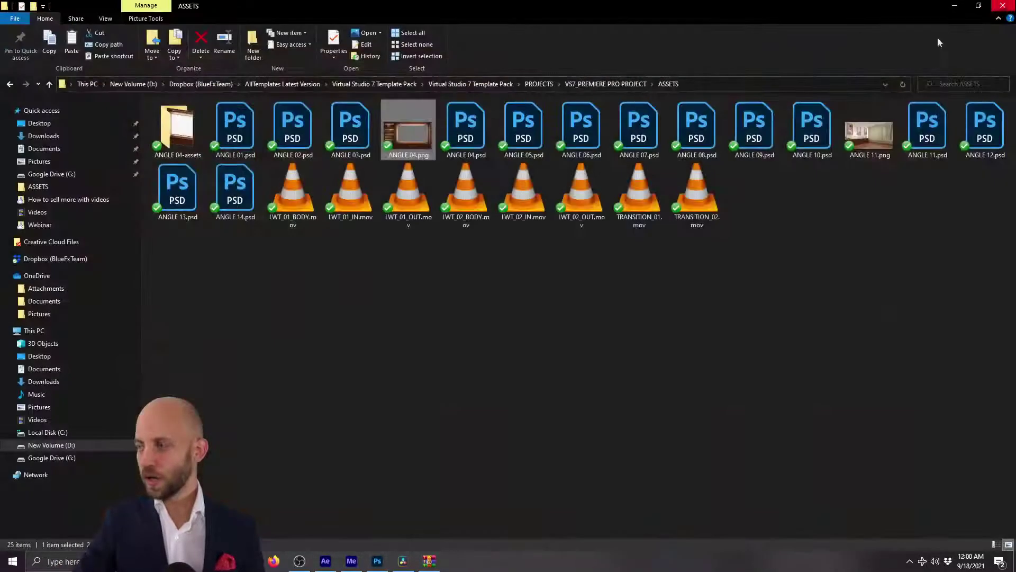